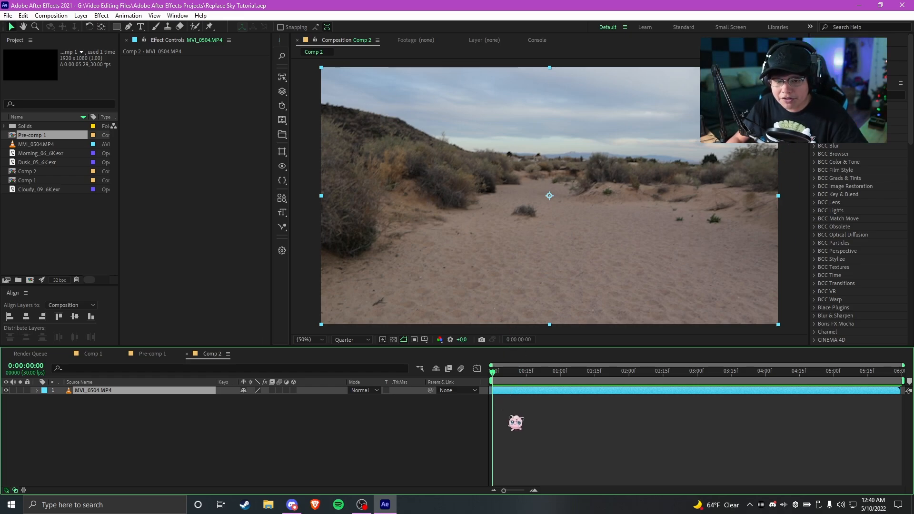
# Apply the Color Range effect to the MVI_0504.MP4 footage layer
pyautogui.hotkey('ctrl', 'space')
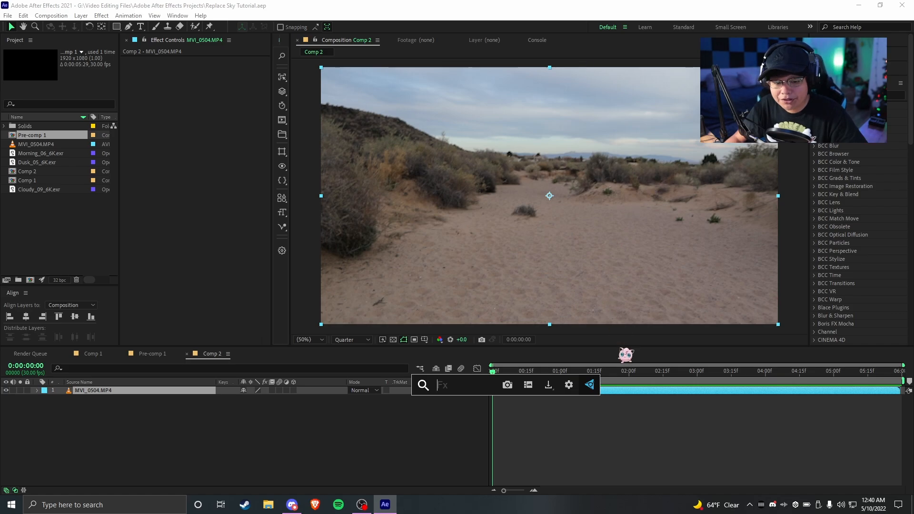
pyautogui.write('color r')
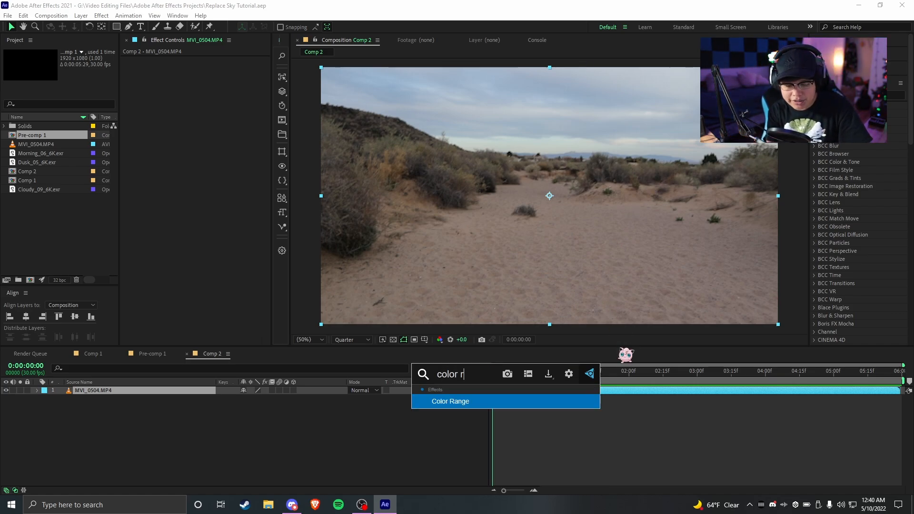
pyautogui.write('ange')
pyautogui.press('Return')
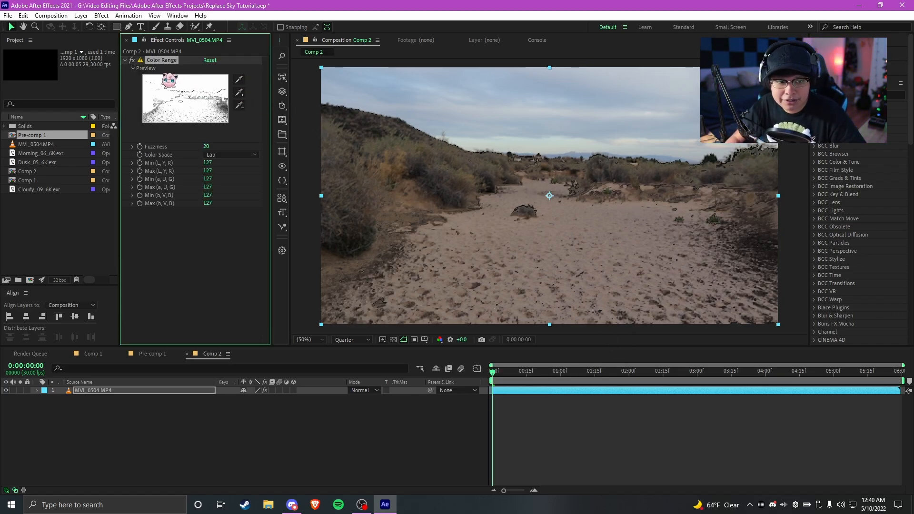
# Turn off the Color Range effect, sample the cloudy sky as its key colour, and turn the effect back on
pyautogui.click(132, 61)
pyautogui.click(193, 258)
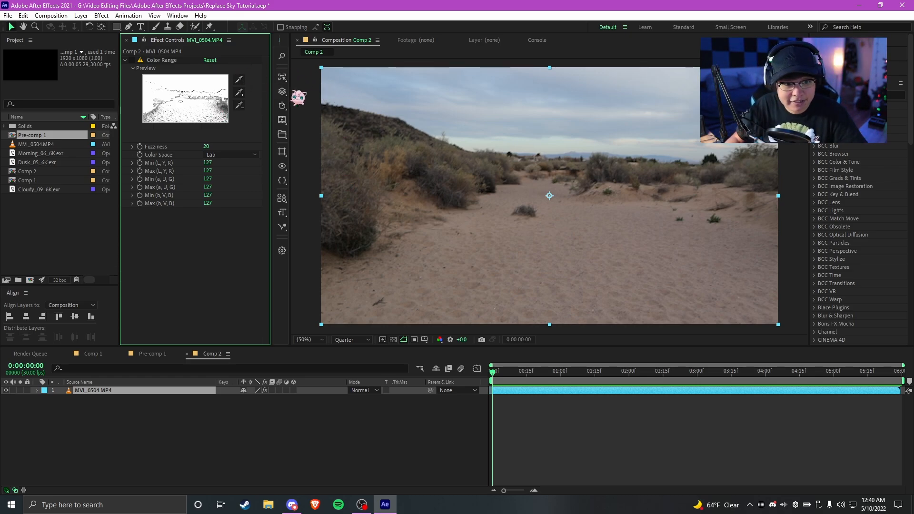
pyautogui.click(166, 61)
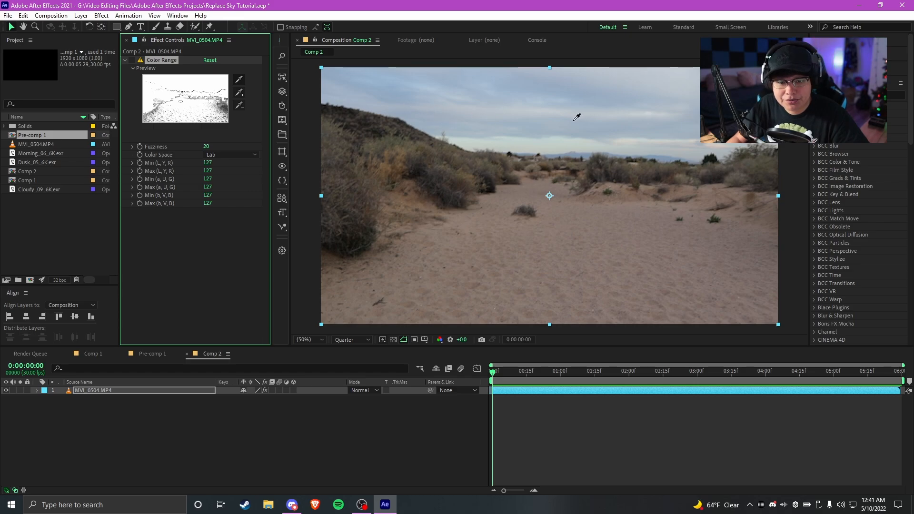
pyautogui.click(542, 100)
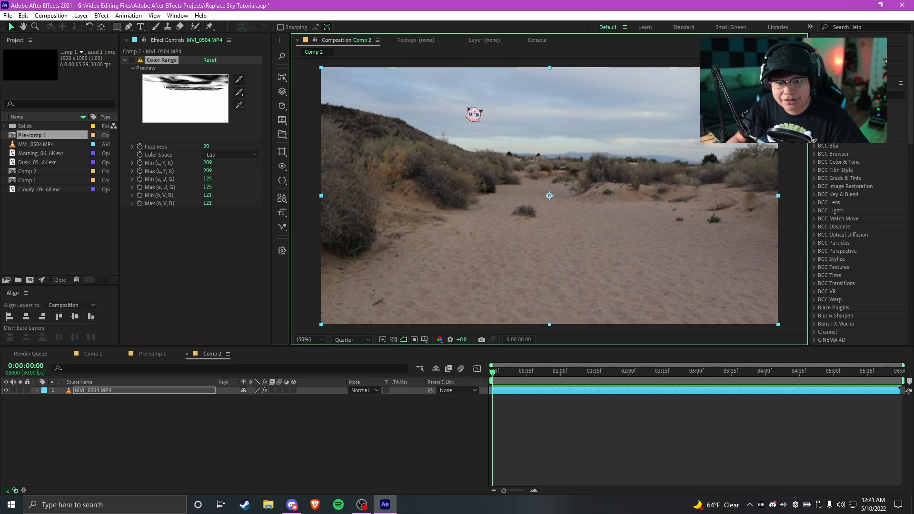
pyautogui.click(204, 98)
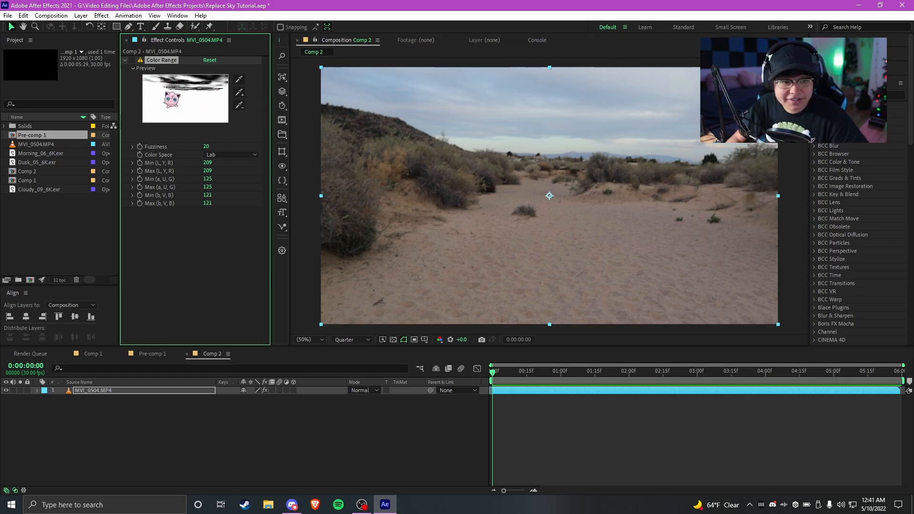
pyautogui.click(132, 60)
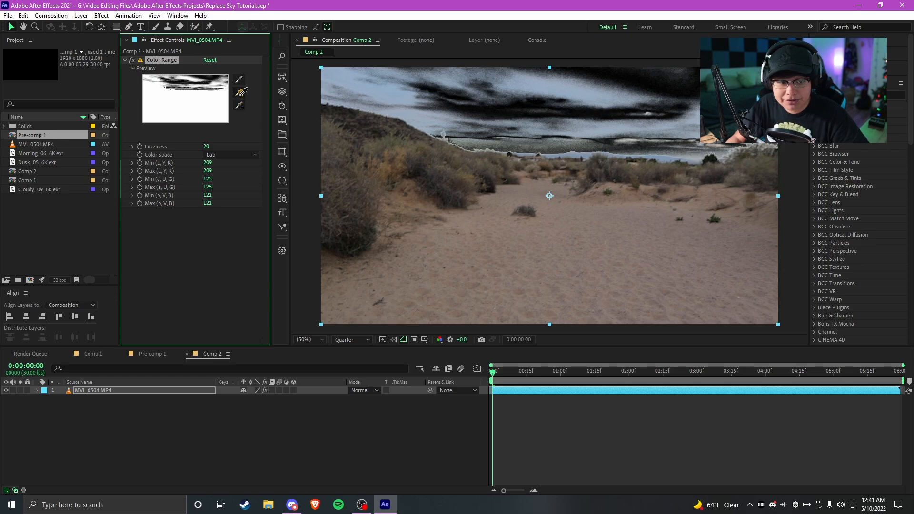
# Add the remaining blue sky to the Color Range key and try subtracting the sand colour in the middle of the path
pyautogui.click(393, 103)
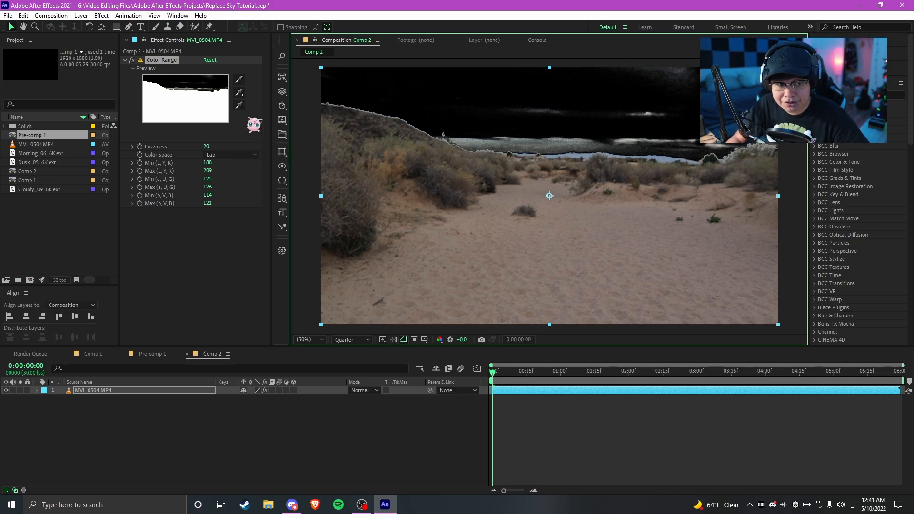
pyautogui.click(239, 104)
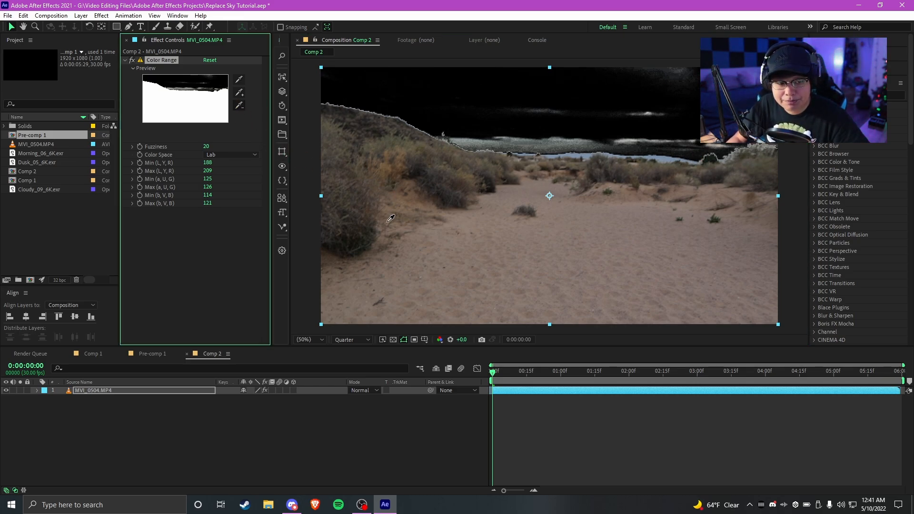
pyautogui.click(528, 227)
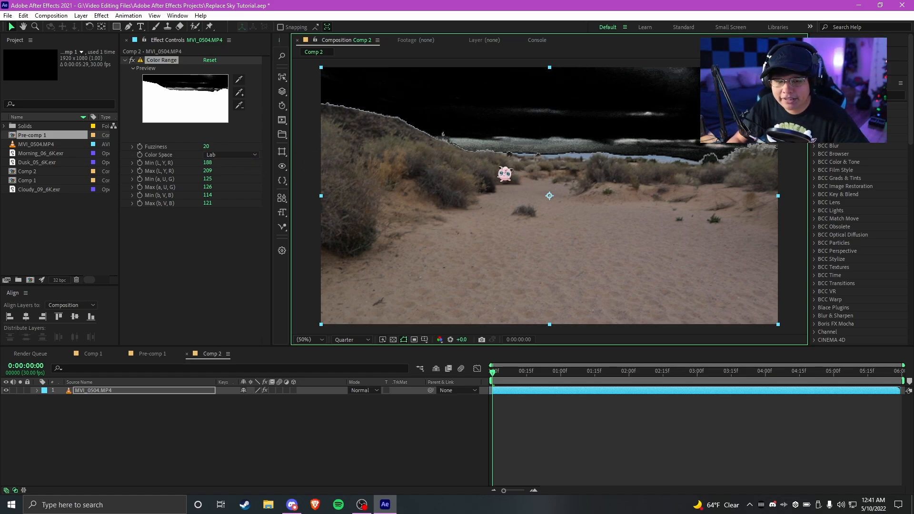
# Raise the Color Range Fuzziness to 73 and subtract the sand colour from the keyed range
pyautogui.moveTo(209, 148); pyautogui.dragTo(232, 144)
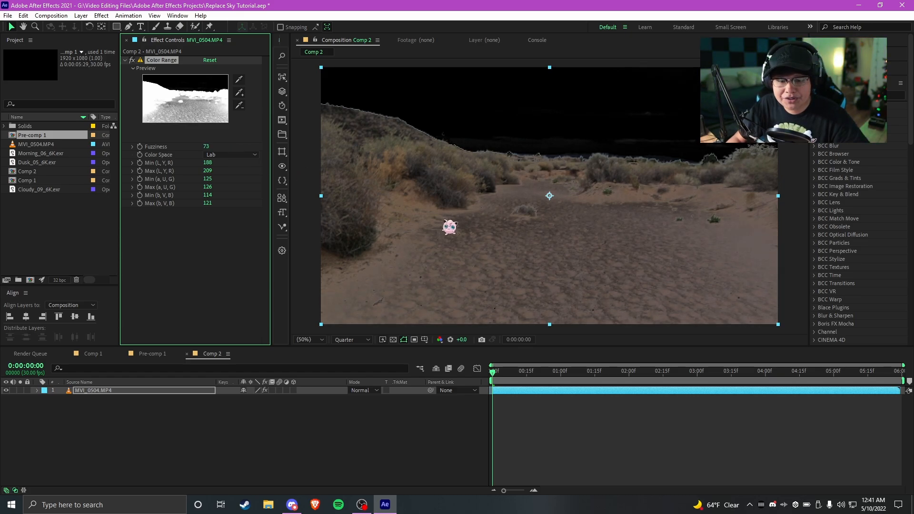
pyautogui.click(241, 106)
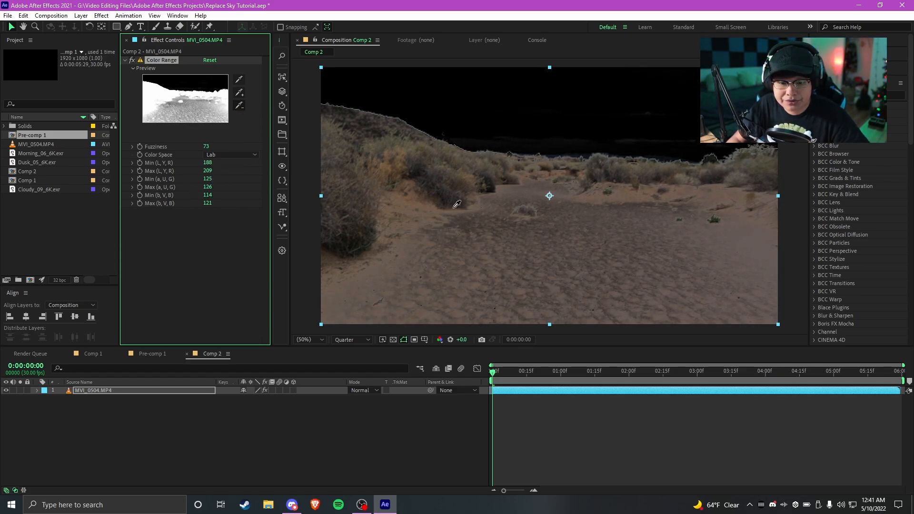
pyautogui.click(478, 226)
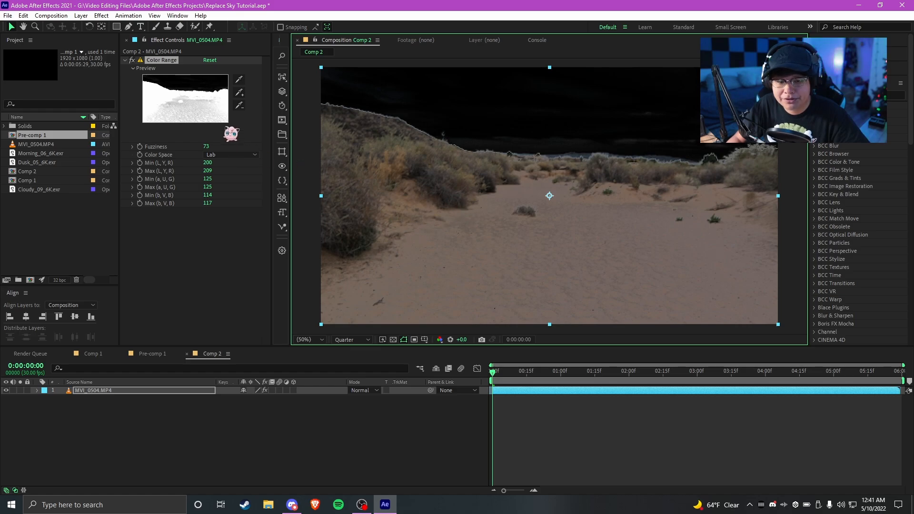
# Fine-tune Color Range to Fuzziness 53, L minimum 185 and maximum 253, a 125 and 60, and b 115 and 115
pyautogui.moveTo(210, 168); pyautogui.dragTo(208, 199)
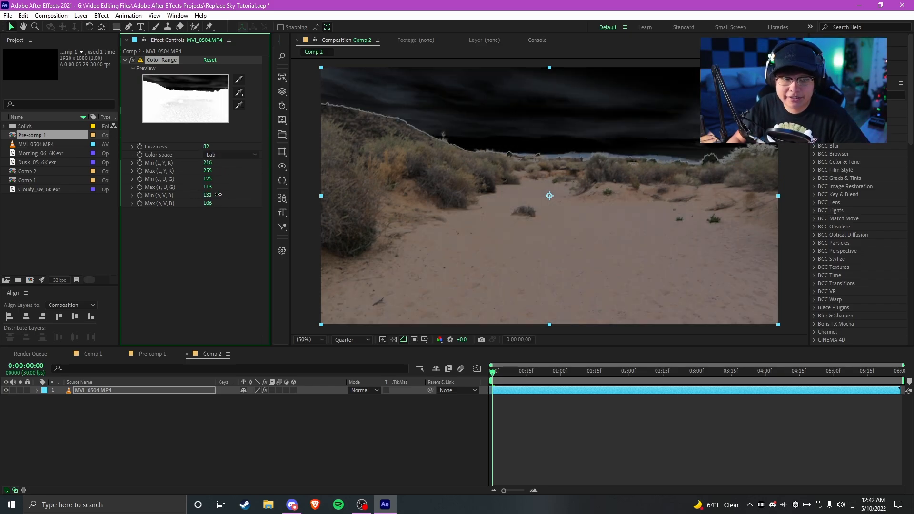
pyautogui.moveTo(218, 195); pyautogui.dragTo(203, 195)
pyautogui.moveTo(206, 148); pyautogui.dragTo(213, 147)
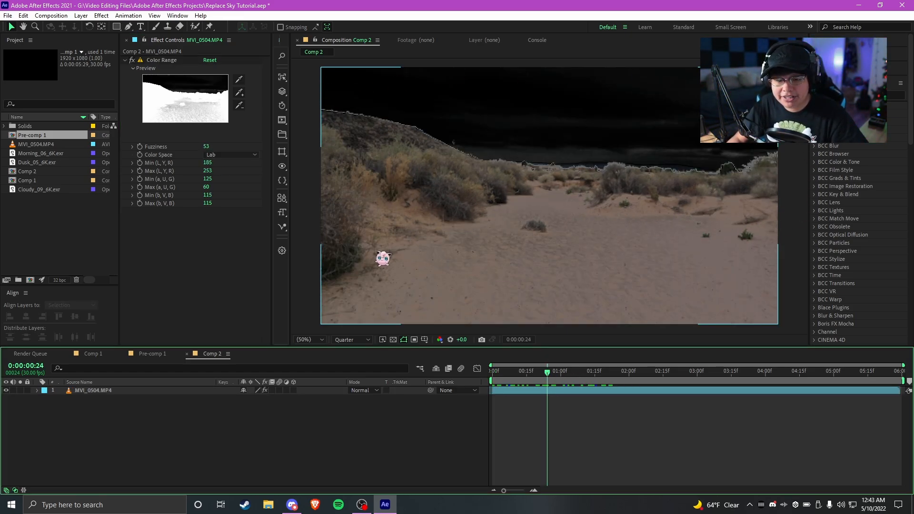
# Apply the FXAA effect to the footage layer below Color Range
pyautogui.click(162, 60)
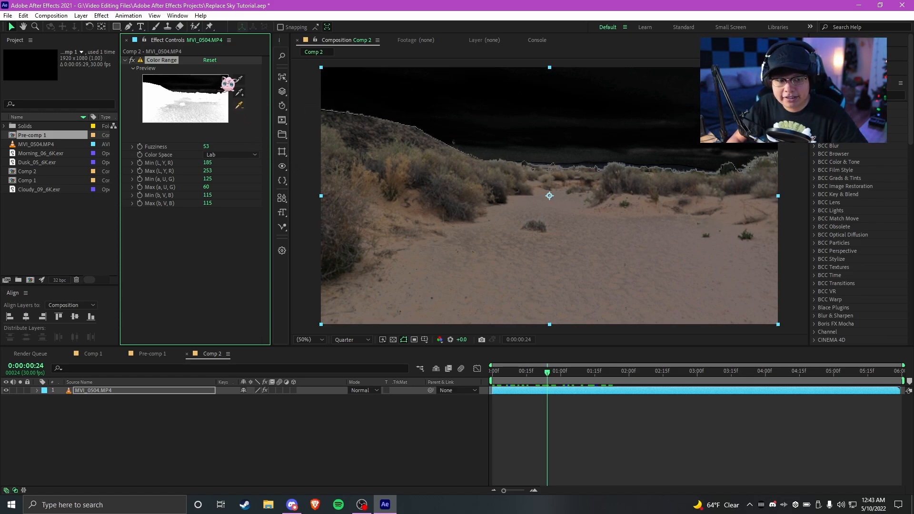
pyautogui.click(557, 394)
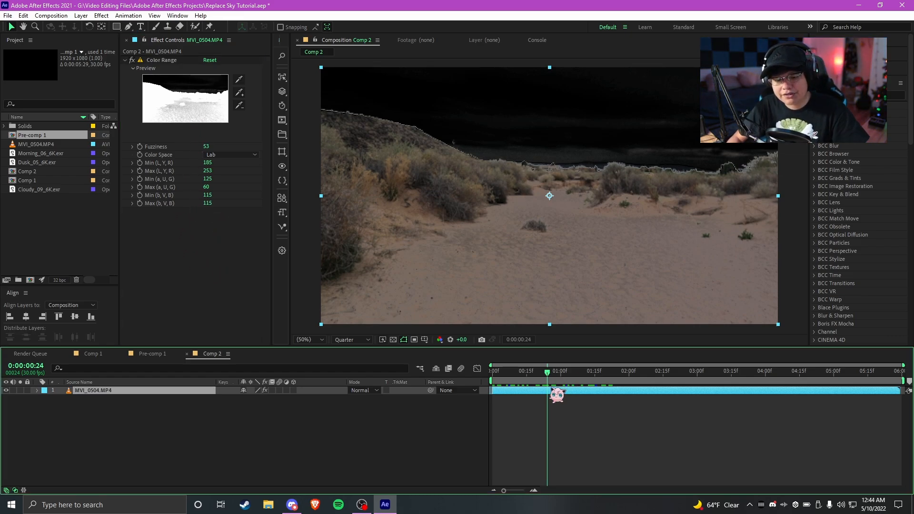
pyautogui.hotkey('ctrl', 'space')
pyautogui.write('fxaa')
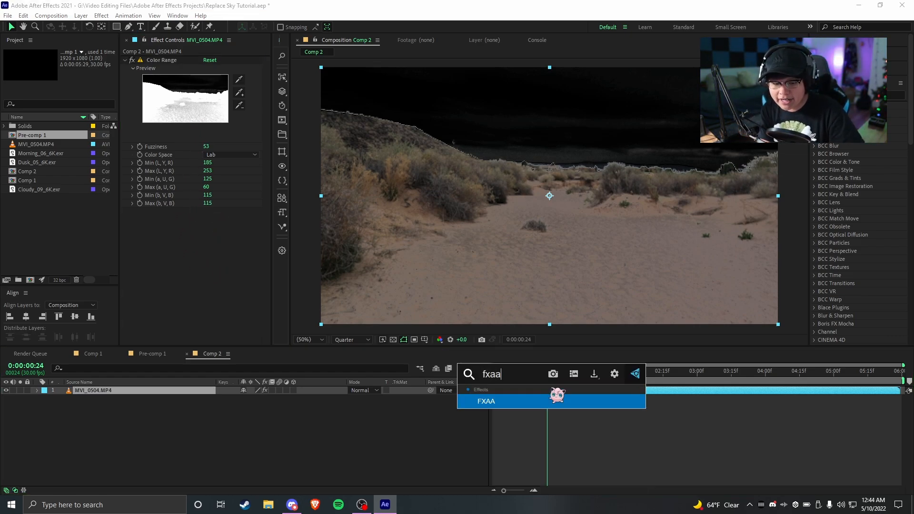
pyautogui.press('Return')
pyautogui.click(185, 256)
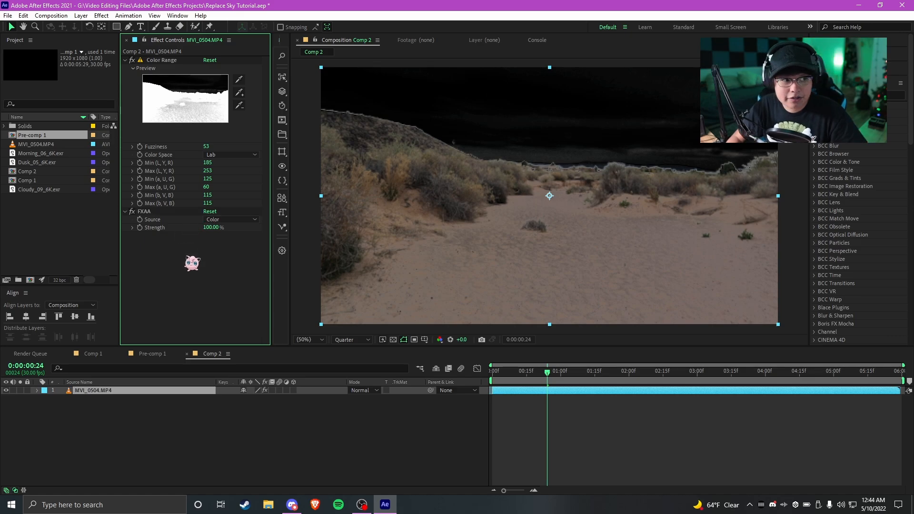
pyautogui.click(149, 214)
pyautogui.press('Return')
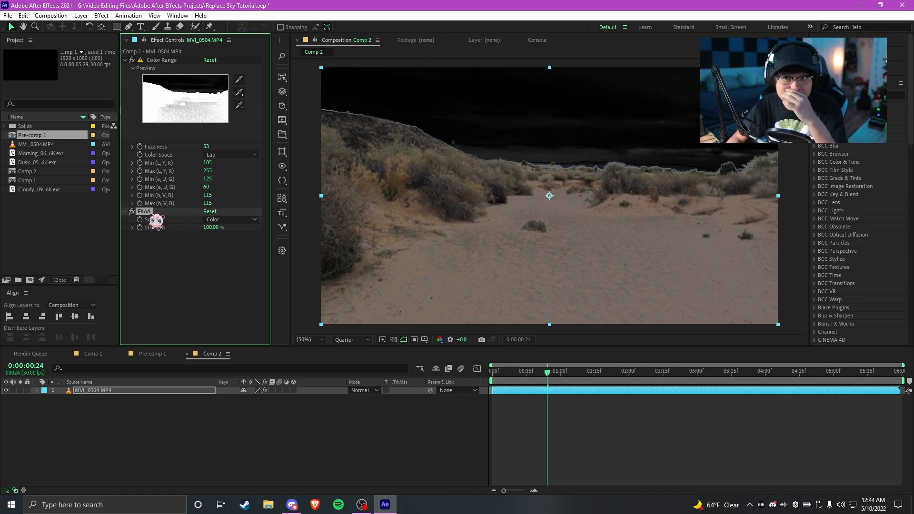
pyautogui.click(177, 264)
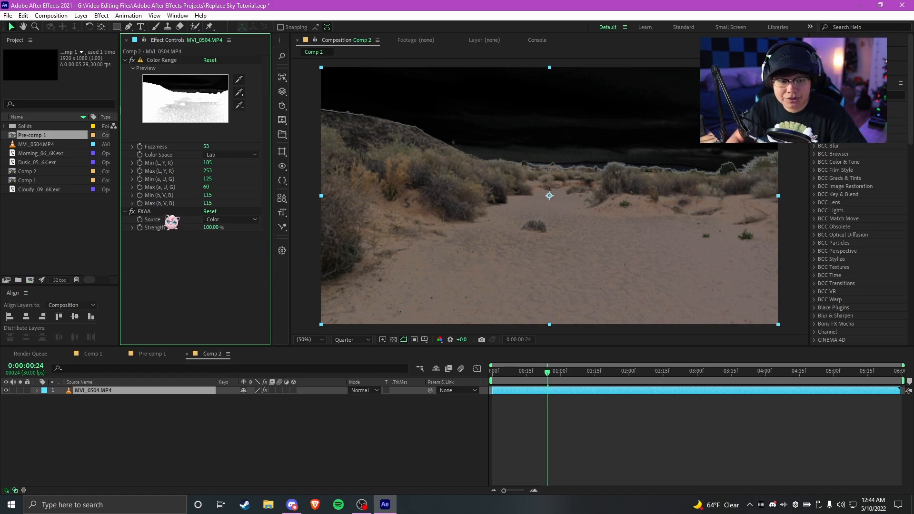
pyautogui.click(145, 213)
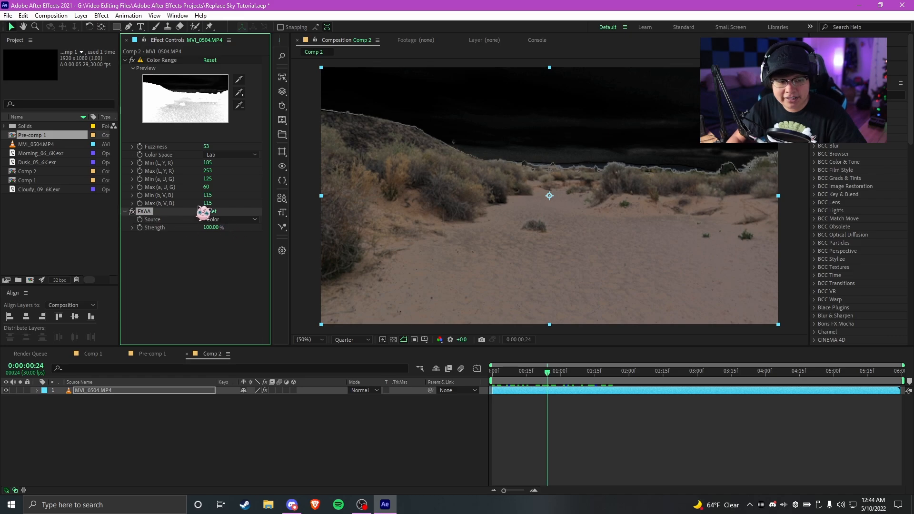
pyautogui.click(188, 313)
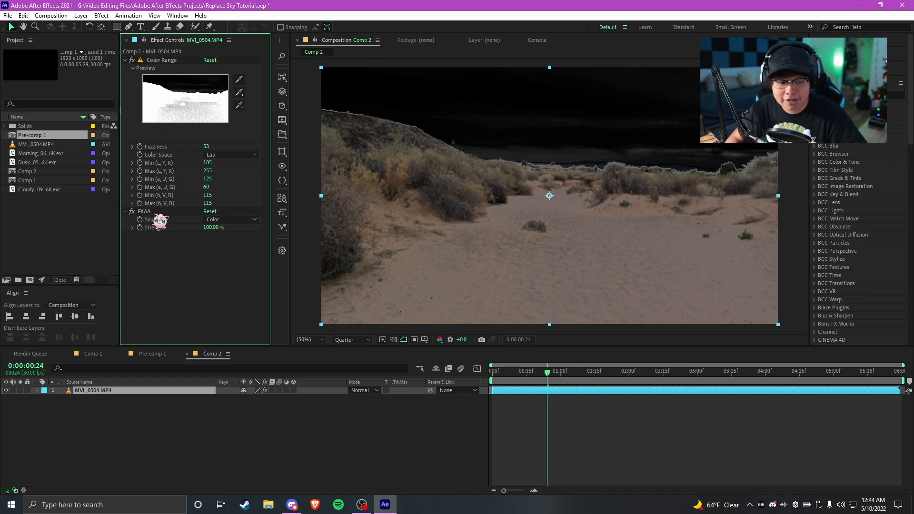
pyautogui.scroll(7, 529, 162)
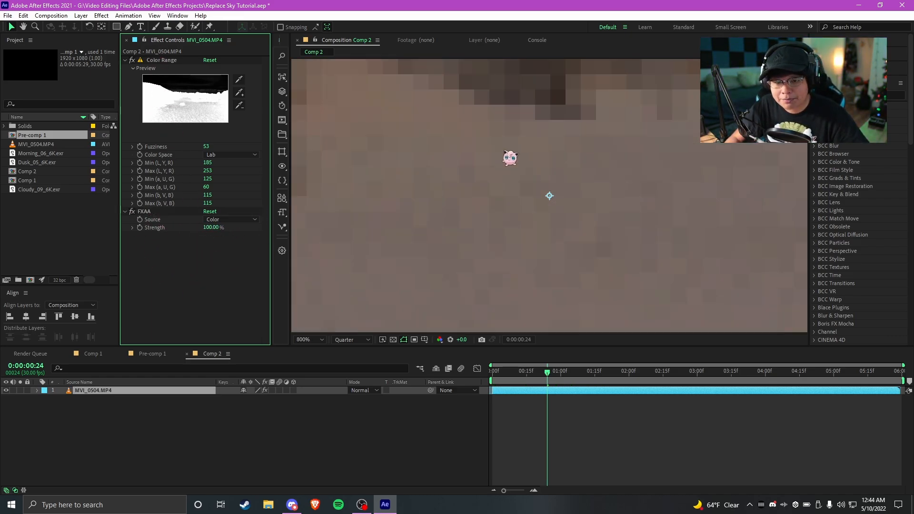
pyautogui.scroll(-2, 511, 158)
pyautogui.moveTo(495, 164); pyautogui.dragTo(521, 210)
pyautogui.moveTo(503, 141); pyautogui.dragTo(508, 215)
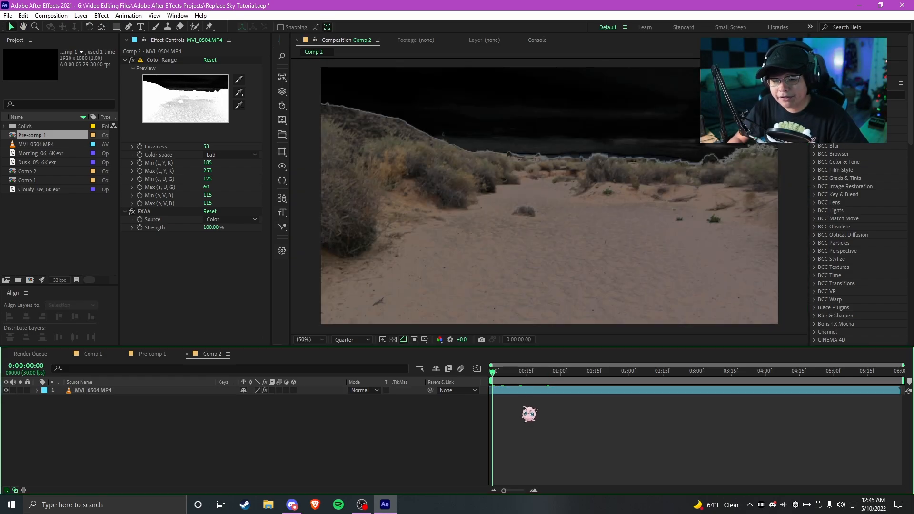
# Run Track Camera on the MVI_0504.MP4 layer to analyse its camera movement
pyautogui.click(514, 391)
pyautogui.rightClick(512, 391)
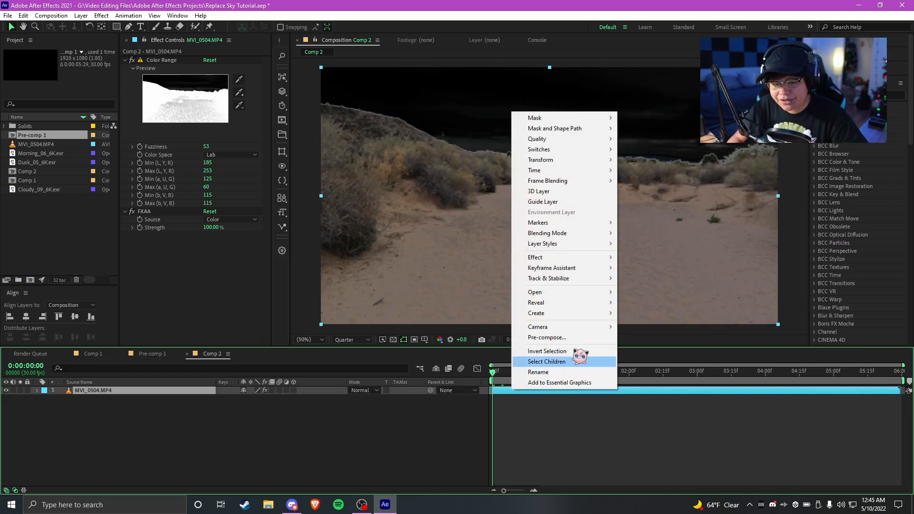
pyautogui.moveTo(569, 281)
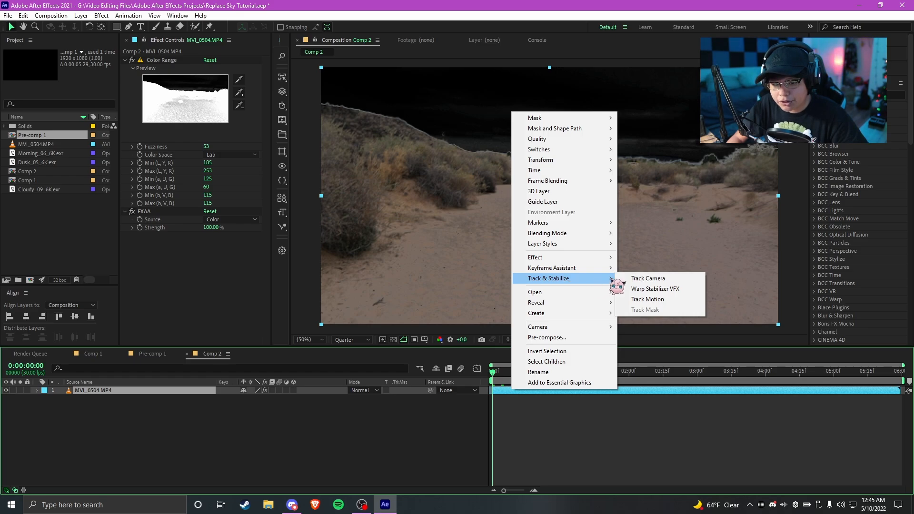
pyautogui.click(647, 278)
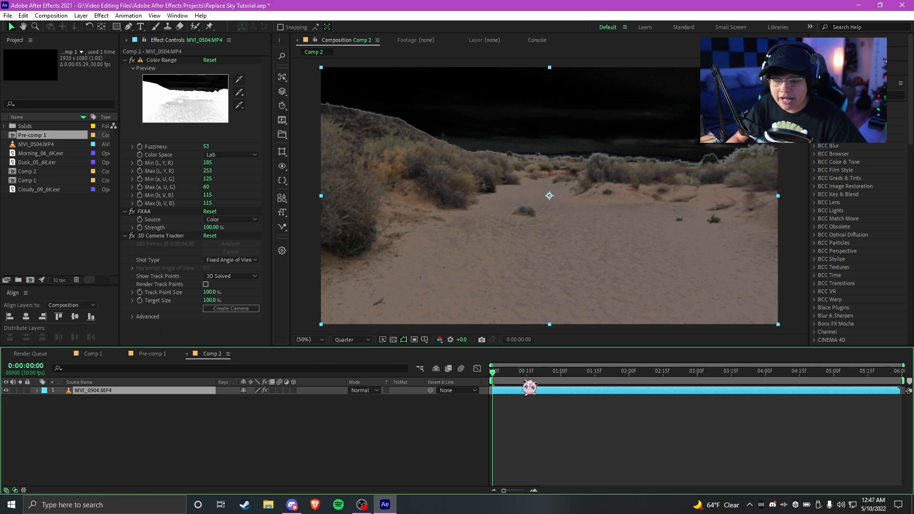
# Try splitting the footage layer at 0:00:00:07 and 0:00:01:28, and undo both splits
pyautogui.click(512, 381)
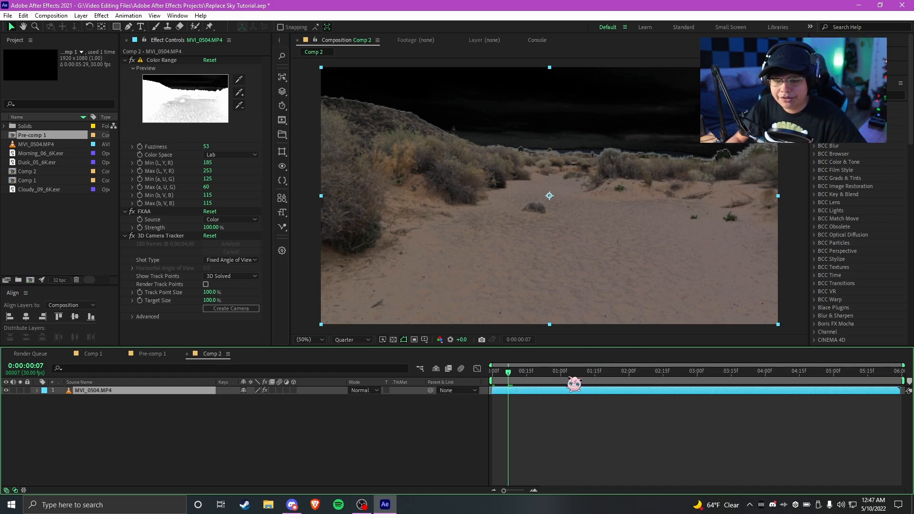
pyautogui.click(534, 404)
pyautogui.click(525, 391)
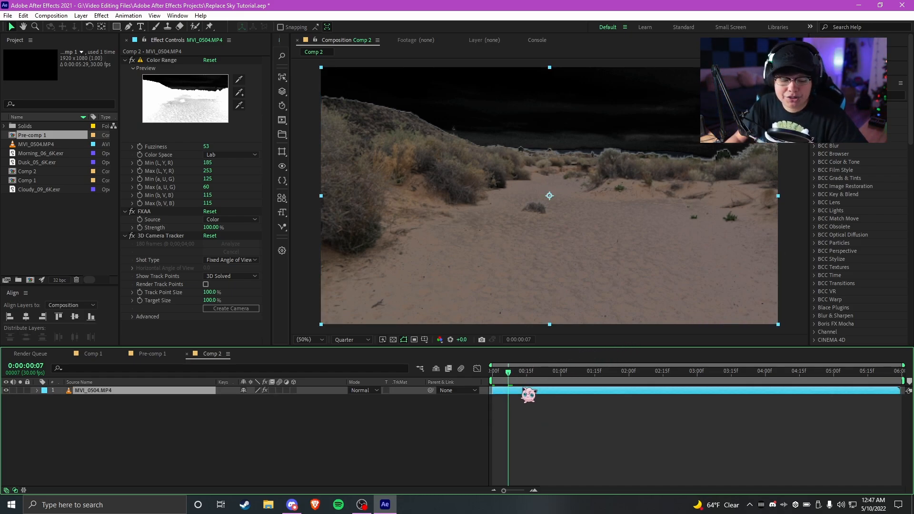
pyautogui.hotkey('ctrl', 'shift', 'd')
pyautogui.click(624, 381)
pyautogui.hotkey('ctrl', 'shift', 'd')
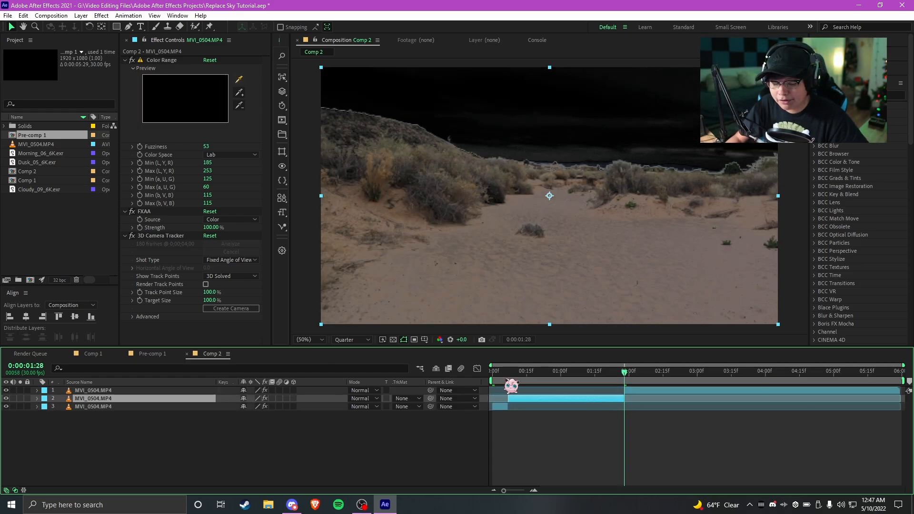
pyautogui.click(522, 380)
pyautogui.hotkey('ctrl', 'z')
pyautogui.hotkey('ctrl', 'z')
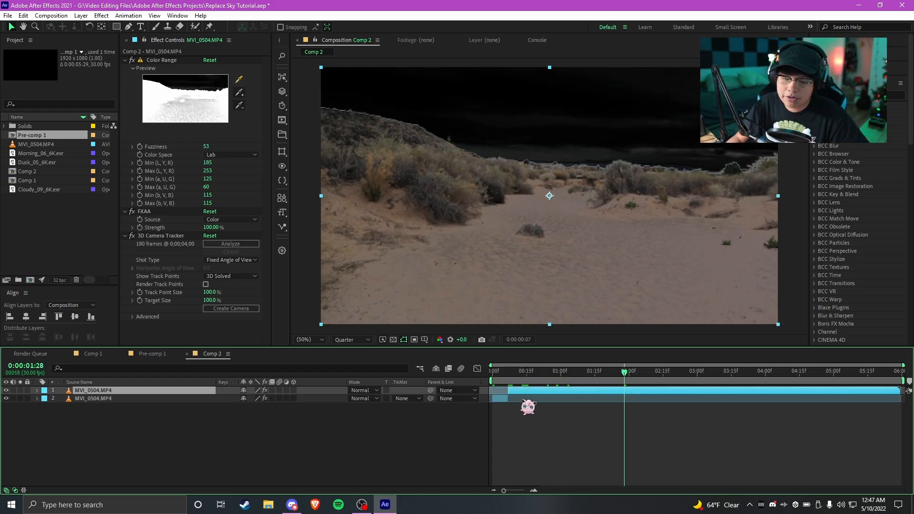
# Preview the keyed footage from the first frame and scrub to 0:00:01:10 to check the sky key
pyautogui.click(493, 372)
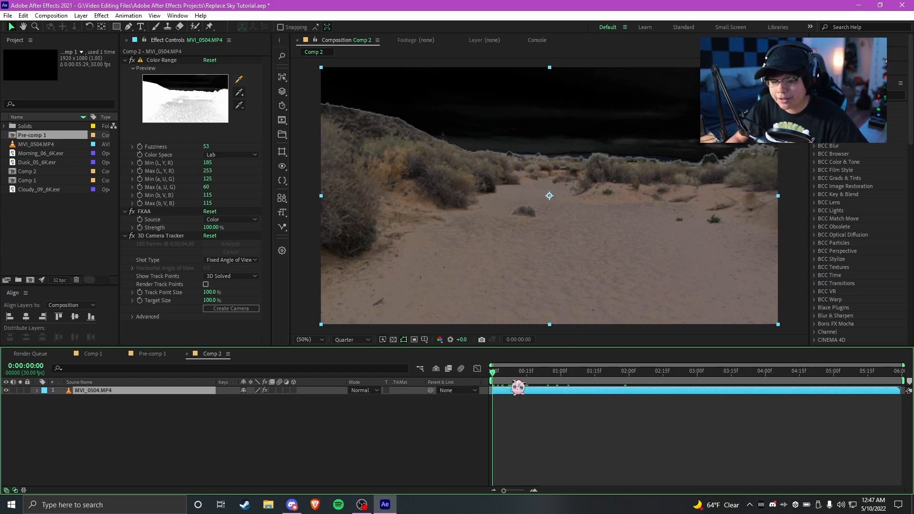
pyautogui.press('space')
pyautogui.press('space')
pyautogui.moveTo(512, 376); pyautogui.dragTo(584, 375)
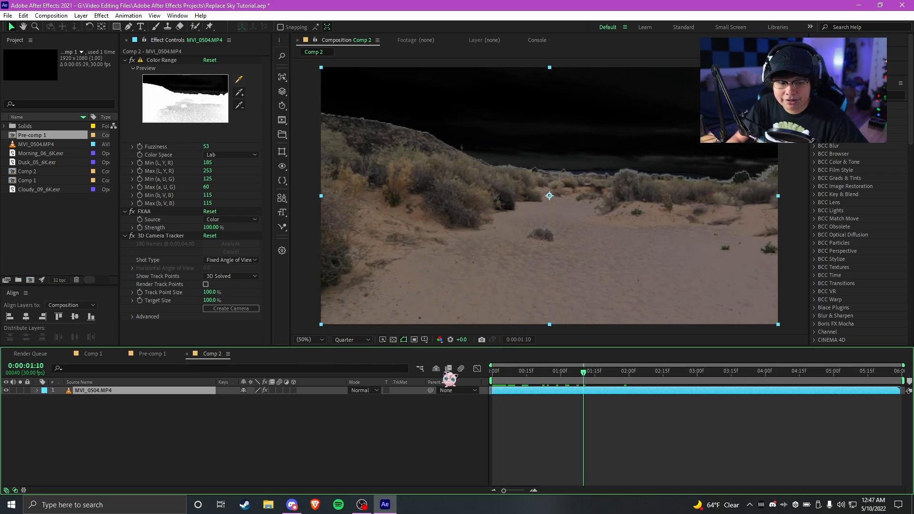
# Return to the first frame, display the 3D Camera Tracker points and check that Show Layer Controls is enabled
pyautogui.moveTo(525, 378); pyautogui.dragTo(477, 386)
pyautogui.click(223, 334)
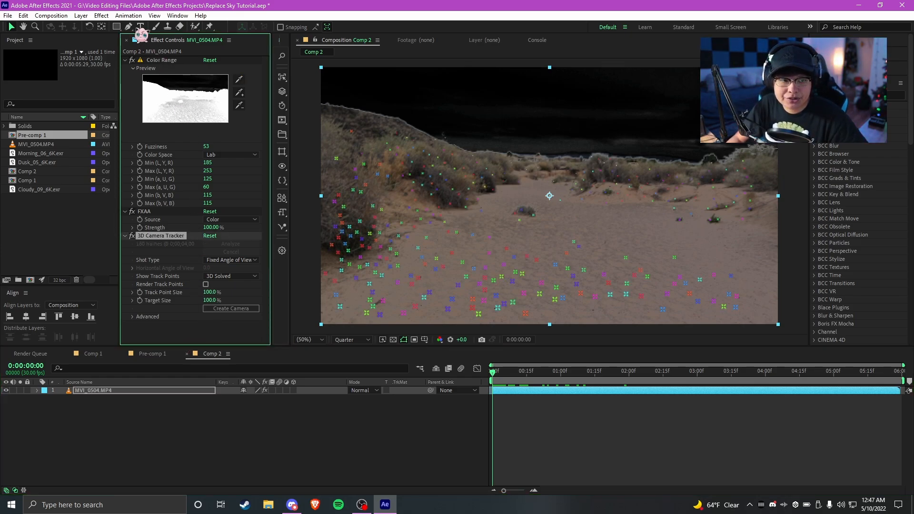
pyautogui.click(102, 16)
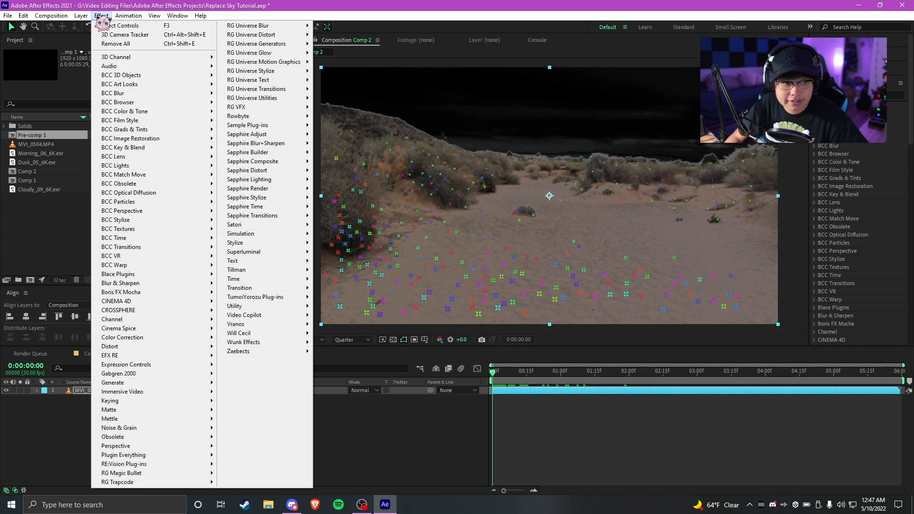
pyautogui.moveTo(154, 16)
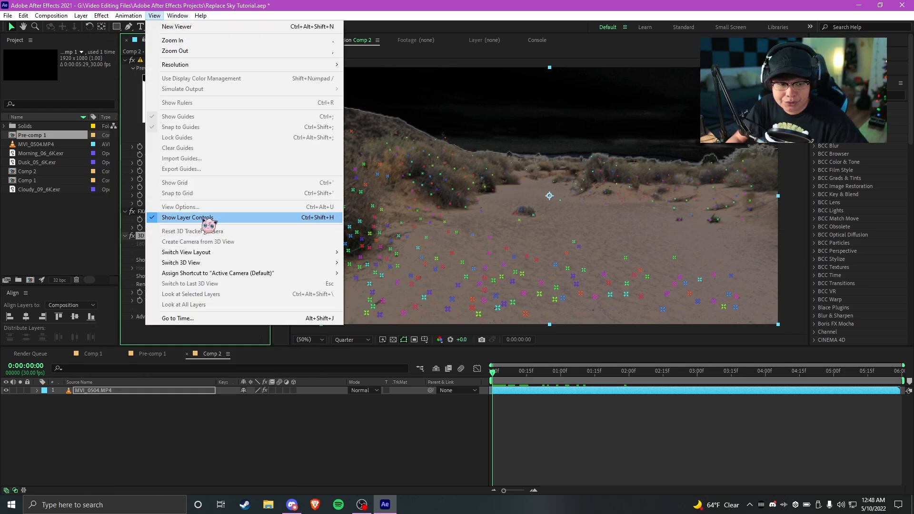
pyautogui.click(195, 343)
pyautogui.click(196, 339)
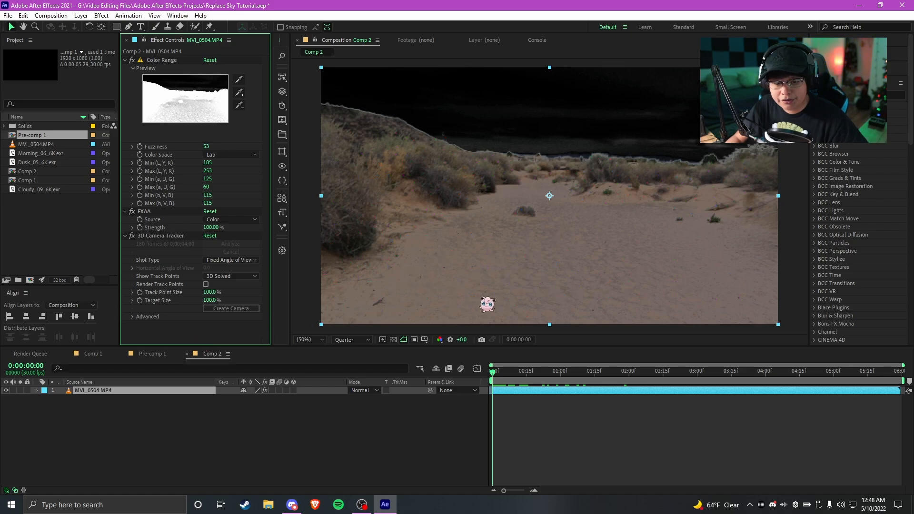
# Create a solid and camera from the 3D Camera Tracker points along the horizon, right of the frame's centre
pyautogui.click(153, 237)
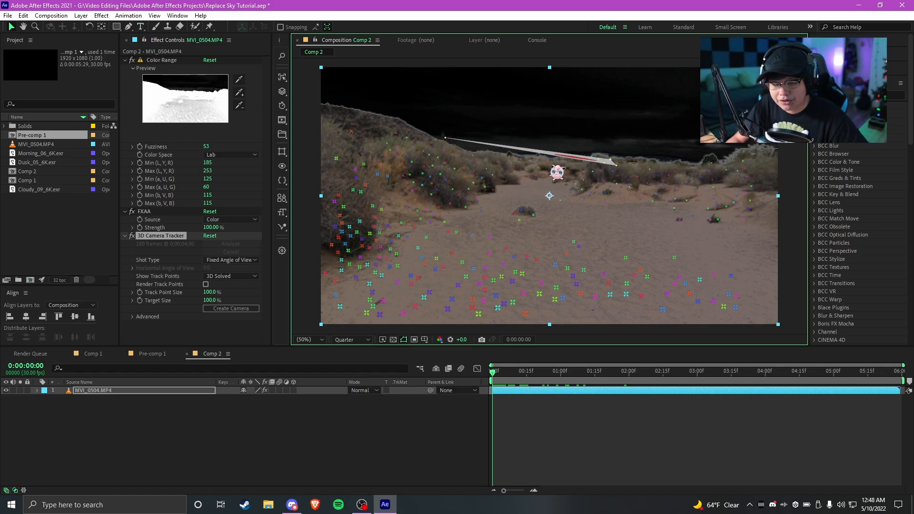
pyautogui.rightClick(568, 157)
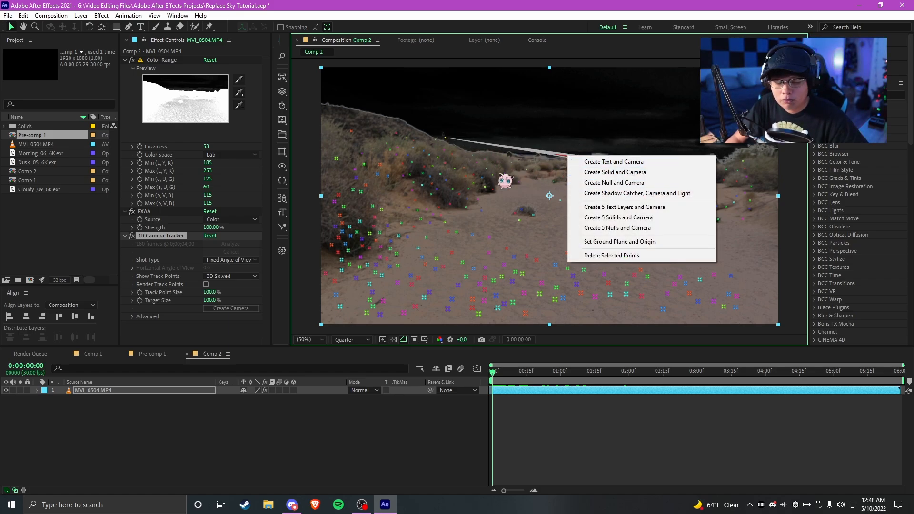
pyautogui.click(612, 173)
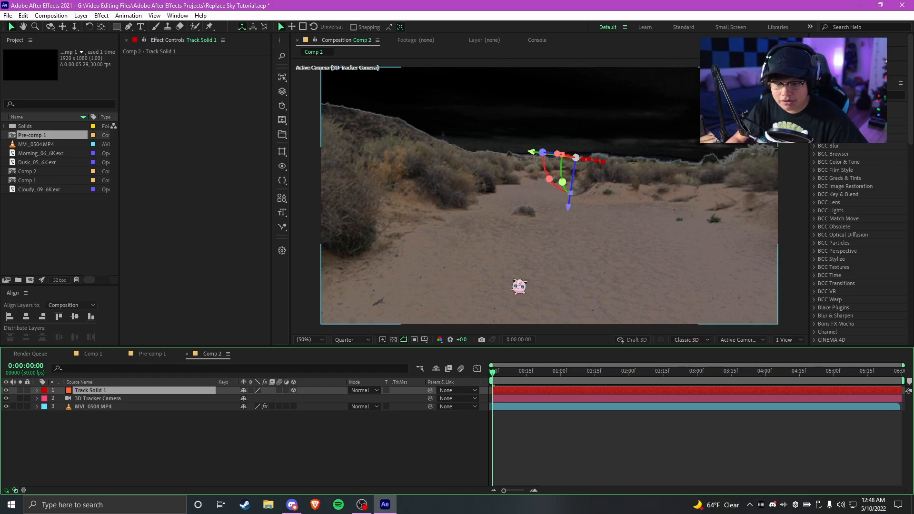
# Set the Track Solid 1 layer's orientation to 6.0°, 25.1°, 206.0° and scrub the timeline to check its tracking
pyautogui.press('r')
pyautogui.moveTo(235, 404); pyautogui.dragTo(207, 400)
pyautogui.click(531, 479)
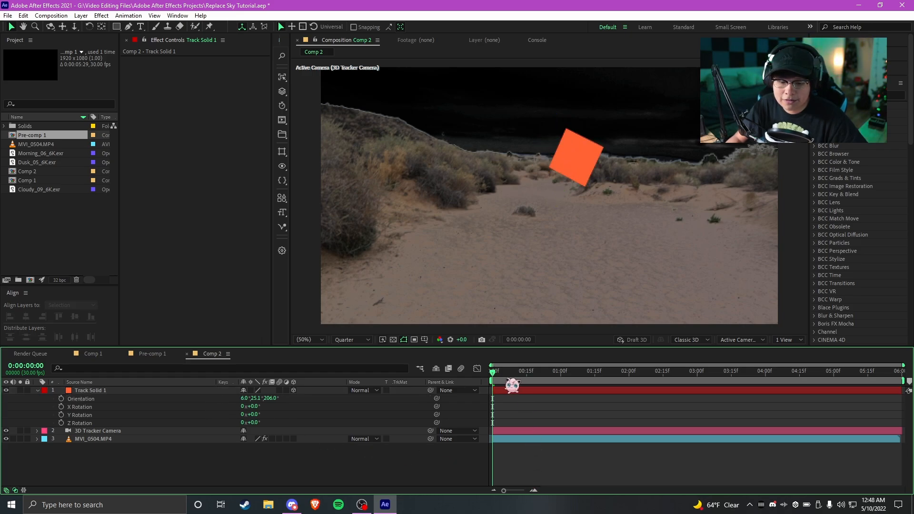
pyautogui.moveTo(504, 372); pyautogui.dragTo(895, 371)
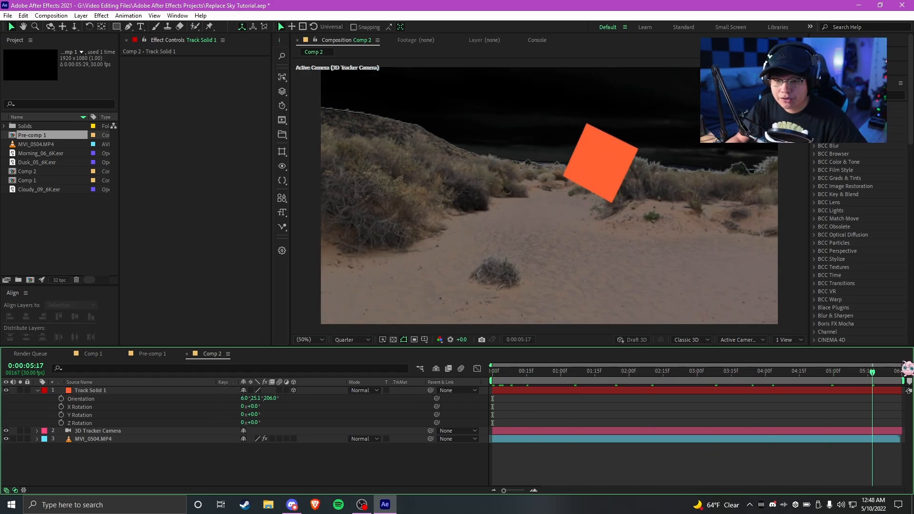
pyautogui.press('Home')
# Push Track Solid 1 farther into the distance by setting its Z position to about 47381
pyautogui.click(514, 391)
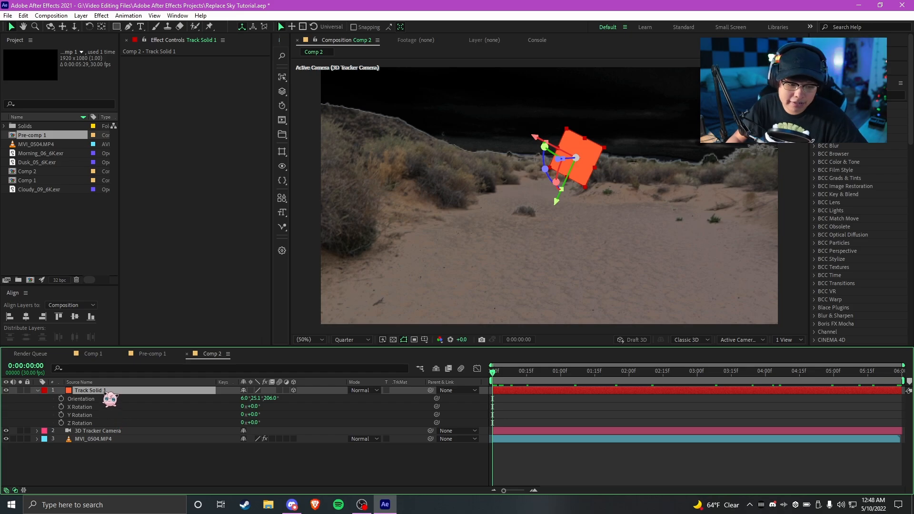
pyautogui.press('p')
pyautogui.moveTo(280, 400); pyautogui.dragTo(473, 406)
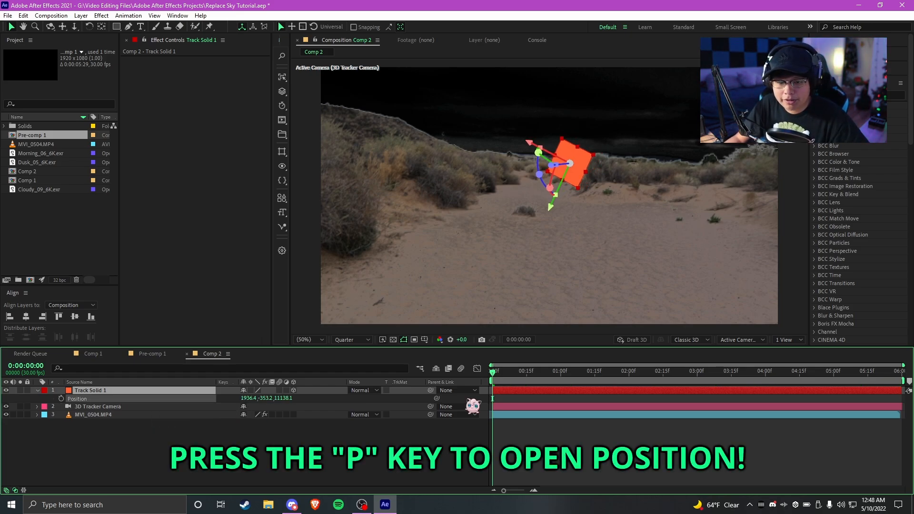
pyautogui.moveTo(278, 400); pyautogui.dragTo(601, 386)
pyautogui.moveTo(285, 403); pyautogui.dragTo(423, 370)
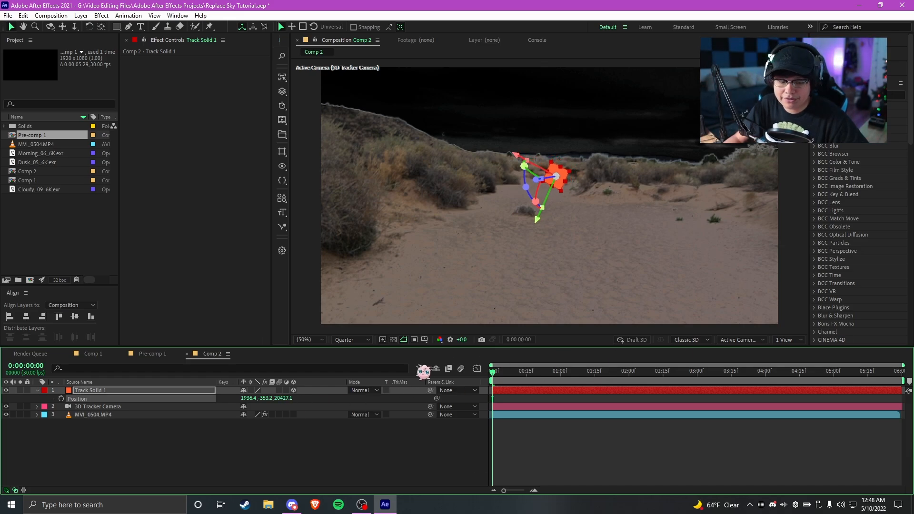
pyautogui.moveTo(286, 399); pyautogui.dragTo(450, 385)
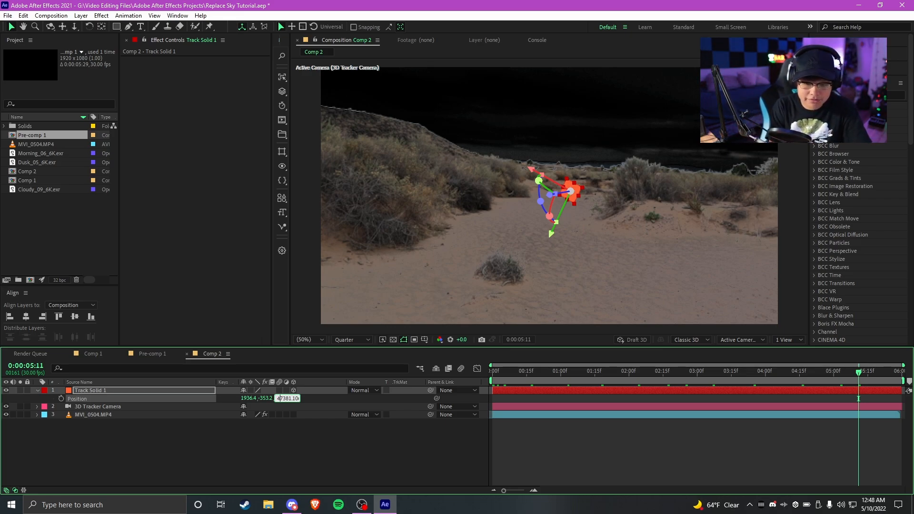
pyautogui.press('Return')
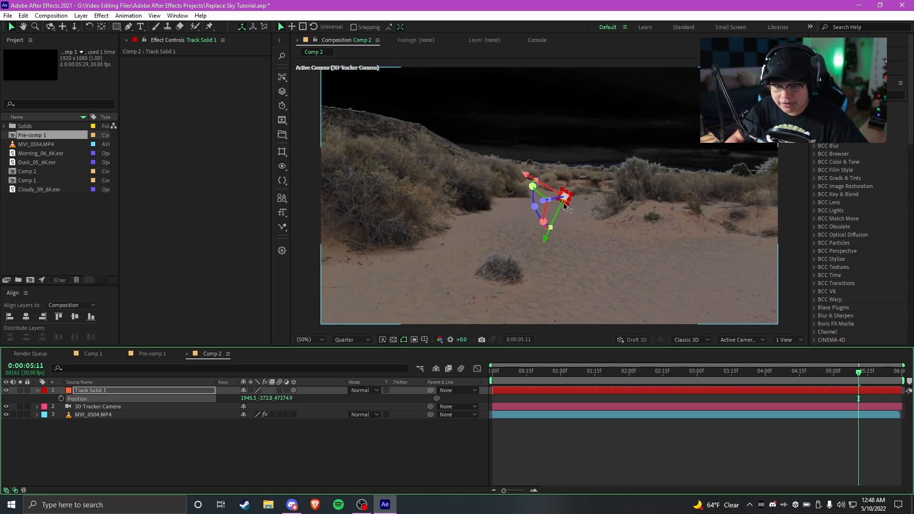
# Move Track Solid 1 up onto the horizon at position 3141.5, -3009.9, 50364.6 and scrub to check its tracking
pyautogui.moveTo(565, 205); pyautogui.dragTo(571, 184)
pyautogui.moveTo(553, 232)
pyautogui.mouseDown()
pyautogui.moveTo(559, 238)
pyautogui.moveTo(559, 219)
pyautogui.mouseUp()
pyautogui.click(570, 455)
pyautogui.moveTo(524, 374); pyautogui.dragTo(664, 380)
pyautogui.press('space')
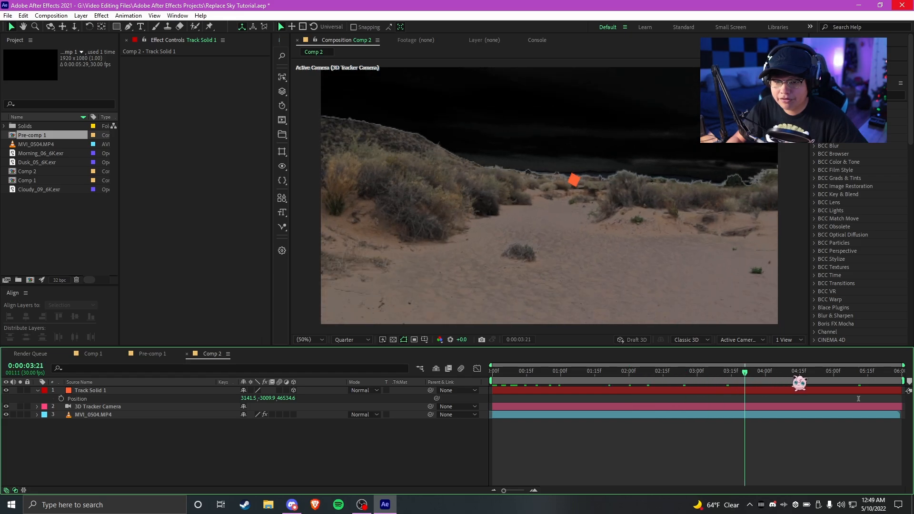
pyautogui.moveTo(513, 403); pyautogui.dragTo(901, 246)
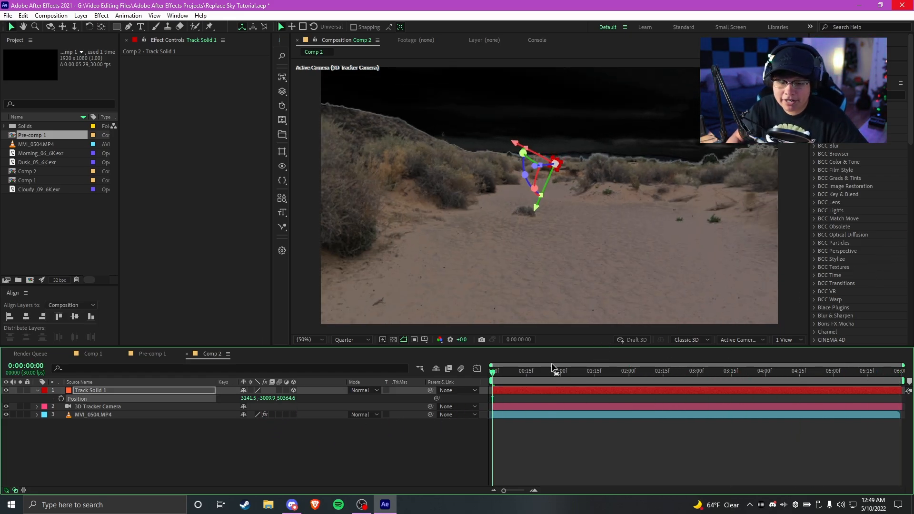
pyautogui.moveTo(515, 388); pyautogui.dragTo(632, 462)
# Collapse and hide the Track Solid 1 layer, and return to the first frame
pyautogui.click(37, 391)
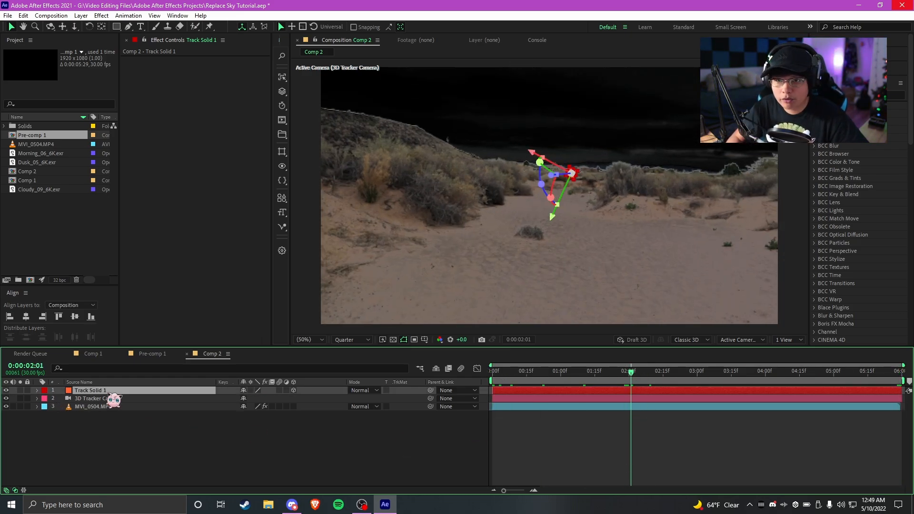
pyautogui.click(6, 390)
pyautogui.click(625, 453)
pyautogui.press('Home')
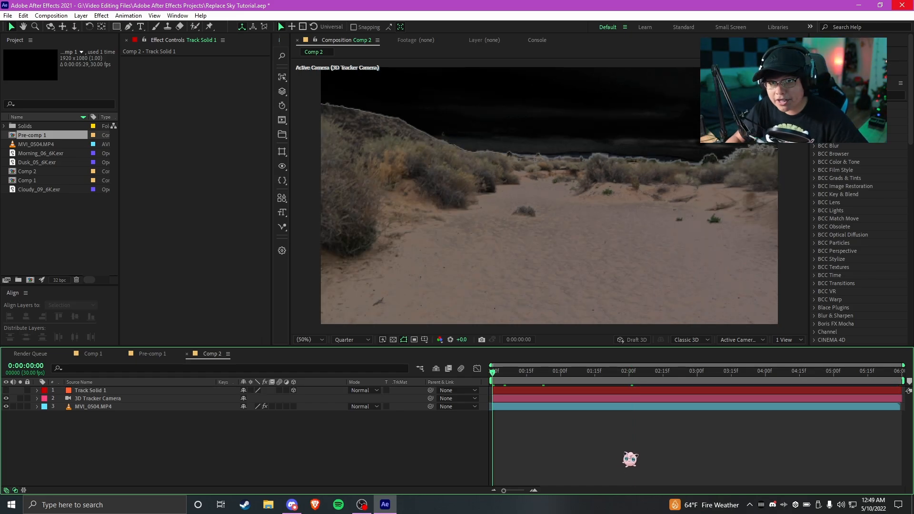
# Add Cloudy_09_6K.exr to Comp 2 beneath the MVI_0504.MP4 layer and preview the composite from the first frame
pyautogui.click(582, 408)
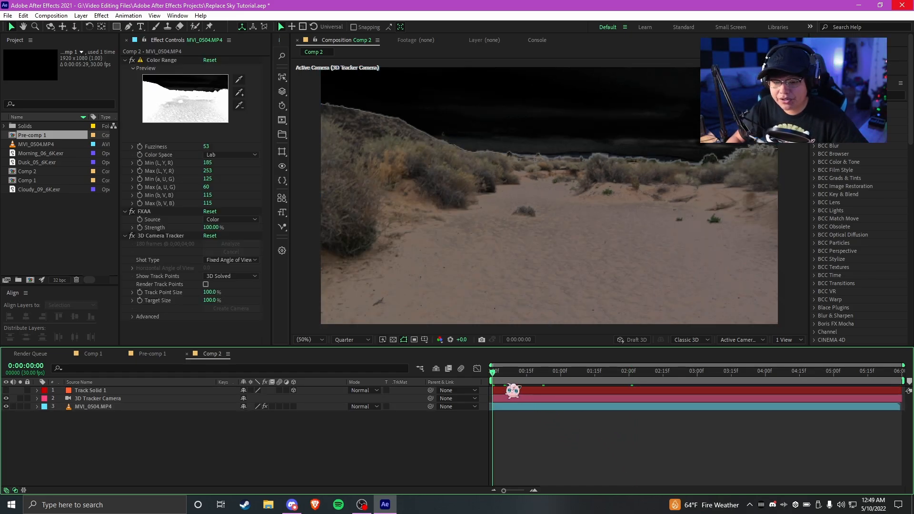
pyautogui.click(507, 376)
pyautogui.press('Home')
pyautogui.click(40, 224)
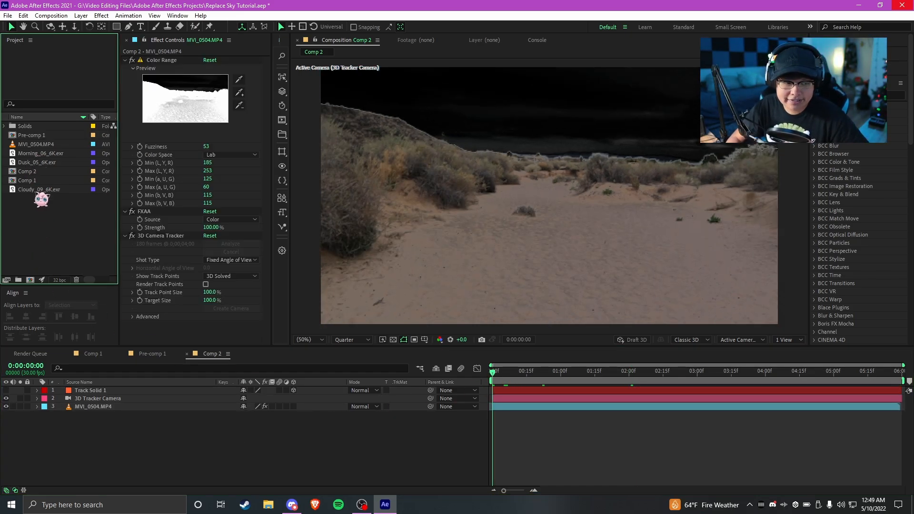
pyautogui.moveTo(42, 189); pyautogui.dragTo(545, 382)
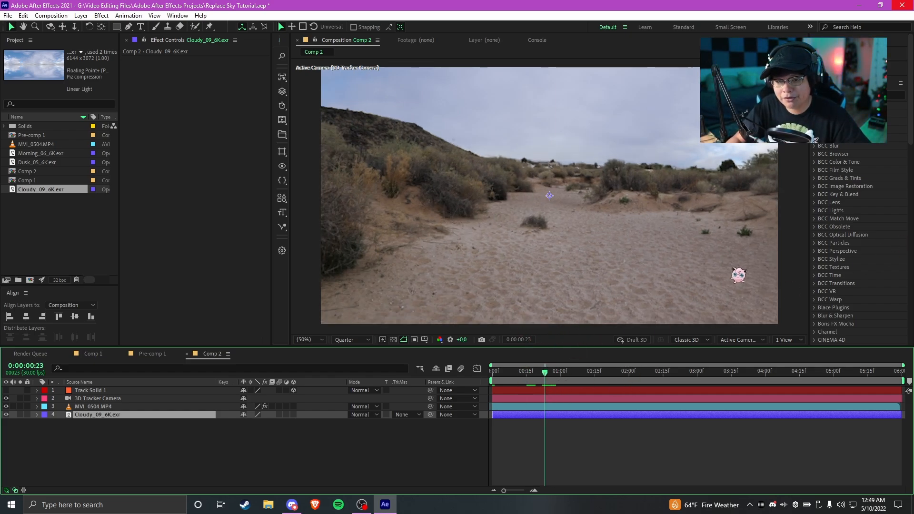
pyautogui.press('Home')
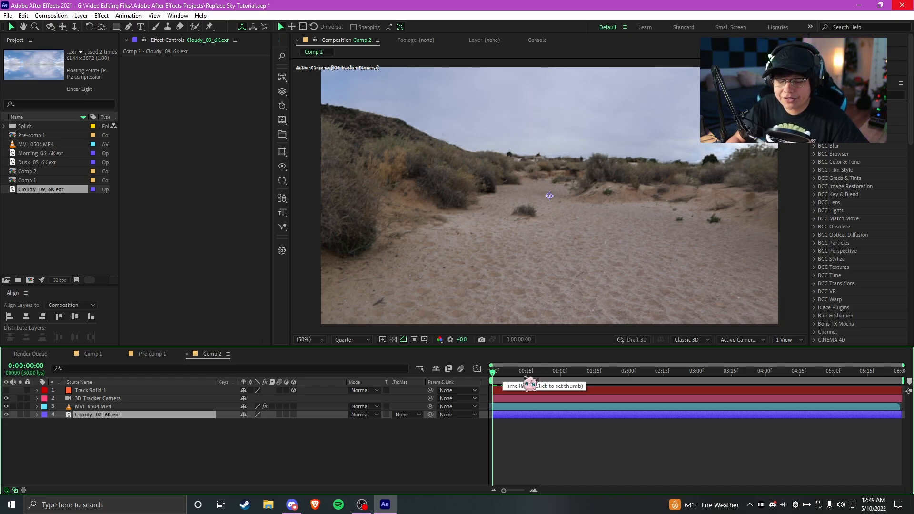
pyautogui.press('space')
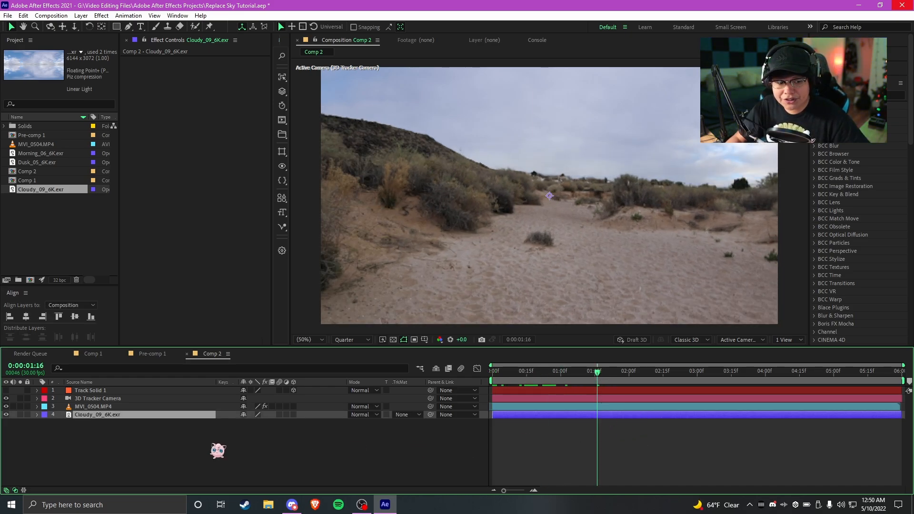
# Scale the Cloudy_09_6K.exr sky layer to 36%
pyautogui.scroll(-2, 551, 241)
pyautogui.scroll(2, 548, 248)
pyautogui.scroll(-1, 548, 248)
pyautogui.press('s')
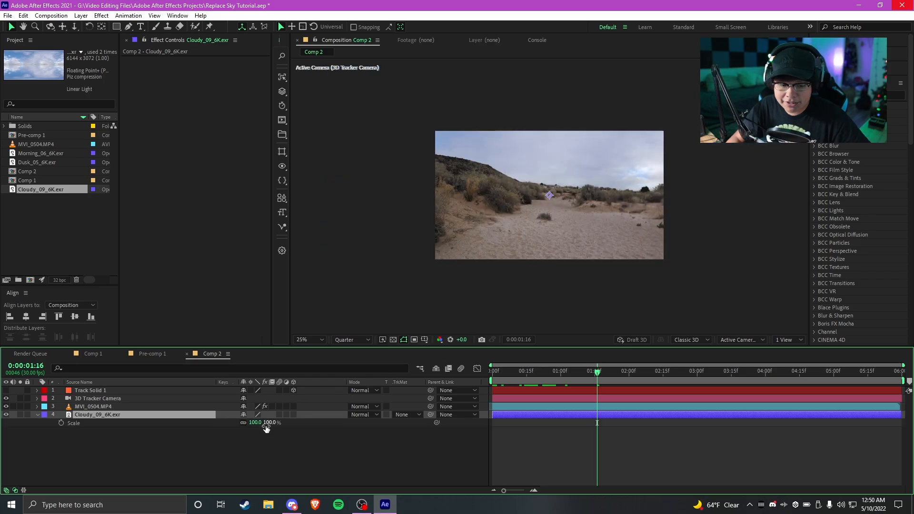
pyautogui.moveTo(260, 423)
pyautogui.mouseDown()
pyautogui.moveTo(242, 435)
pyautogui.moveTo(257, 435)
pyautogui.moveTo(240, 435)
pyautogui.moveTo(265, 423)
pyautogui.mouseUp()
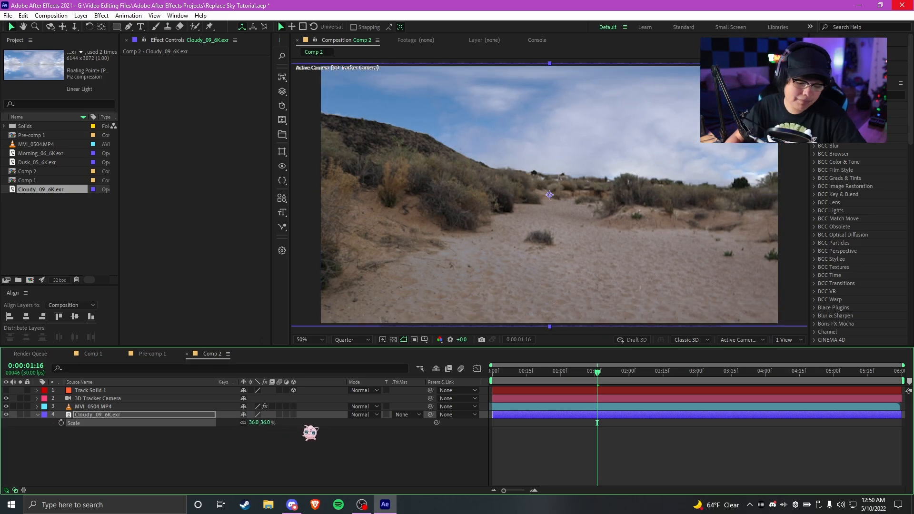
# Make the Cloudy_09_6K.exr layer 3D and preview how it moves with the tracked camera
pyautogui.press('p')
pyautogui.moveTo(265, 423); pyautogui.dragTo(231, 429)
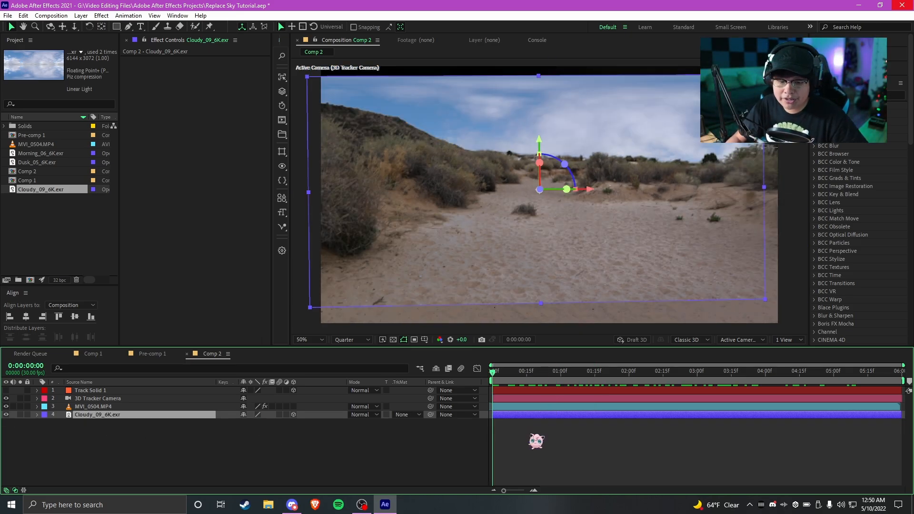
pyautogui.press('space')
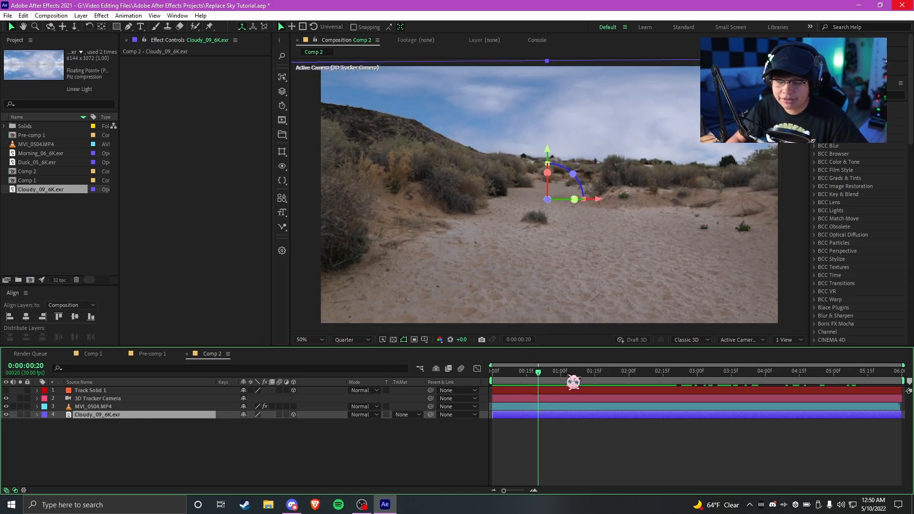
pyautogui.moveTo(568, 376); pyautogui.dragTo(848, 378)
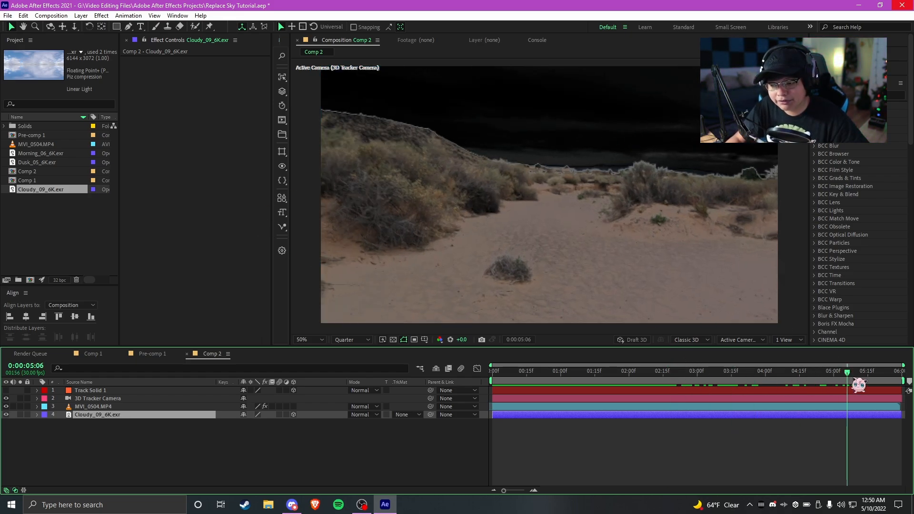
pyautogui.press('Home')
# Reveal the Position properties of the Track Solid 1 and Cloudy_09_6K.exr layers for comparison
pyautogui.click(103, 392)
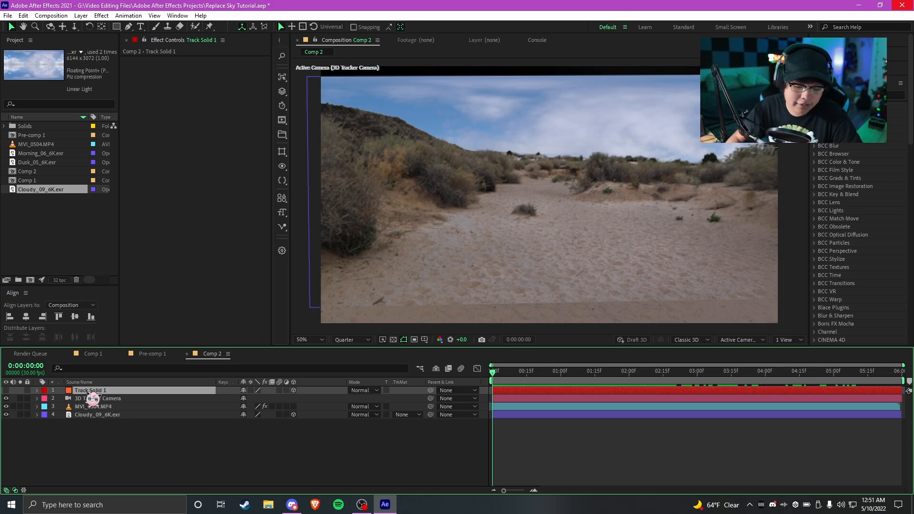
pyautogui.press('p')
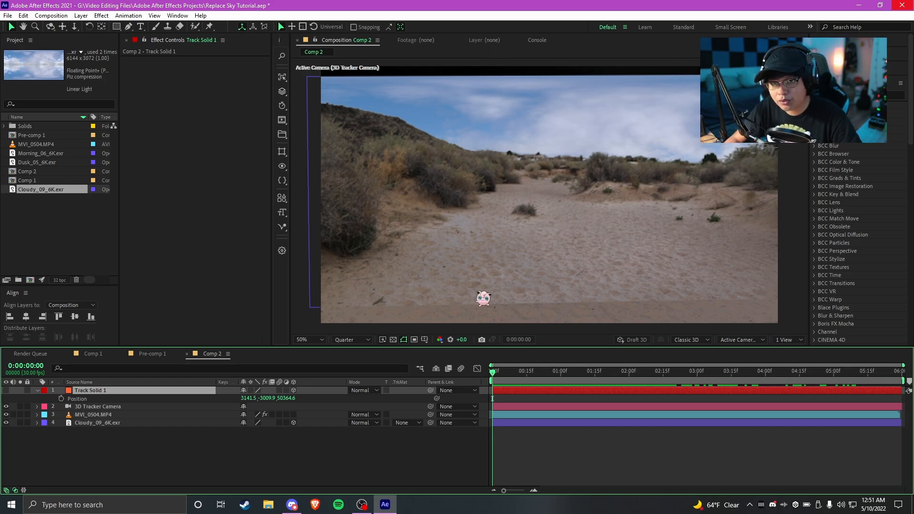
pyautogui.click(108, 424)
pyautogui.press('p')
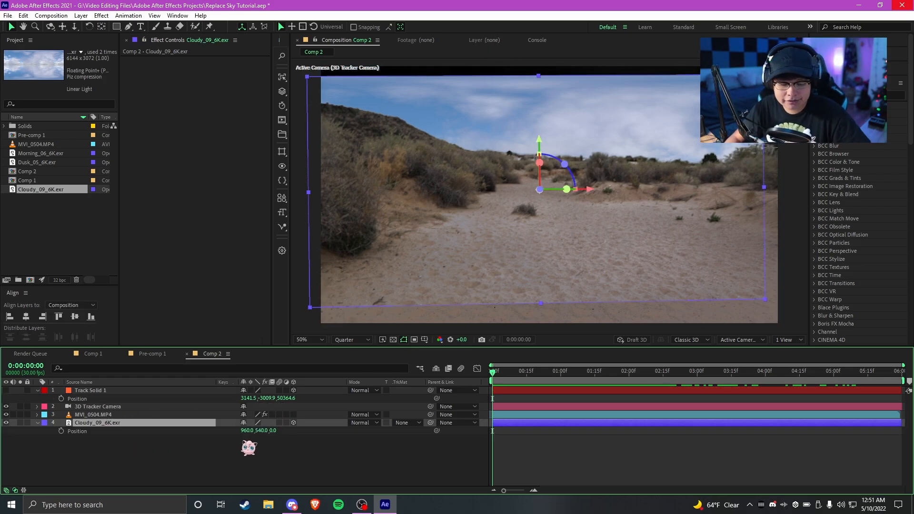
pyautogui.click(91, 391)
pyautogui.click(91, 423)
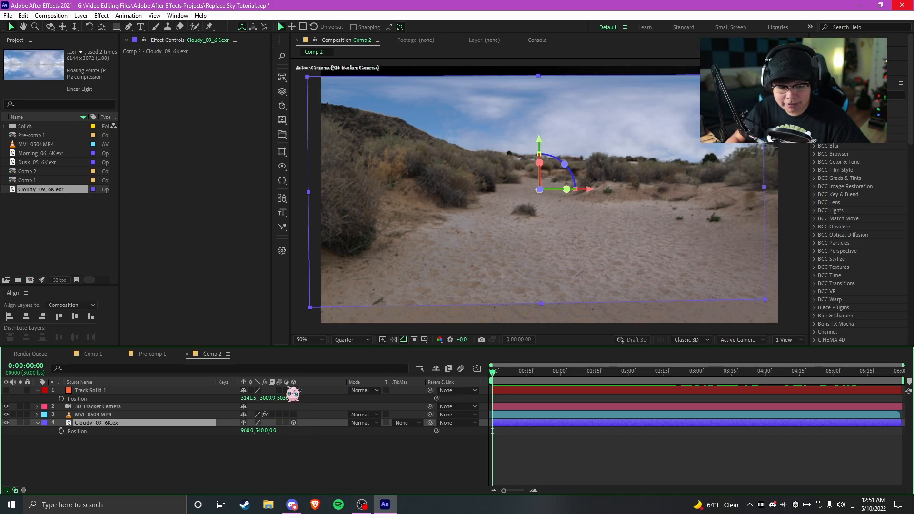
# Toggle the timeline's transfer controls and layer switches columns off and back on
pyautogui.click(15, 491)
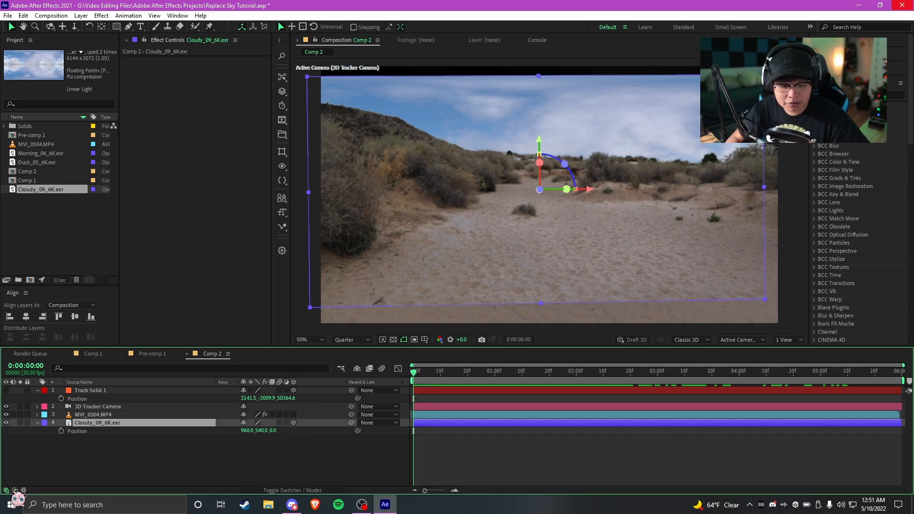
pyautogui.click(15, 491)
pyautogui.click(6, 490)
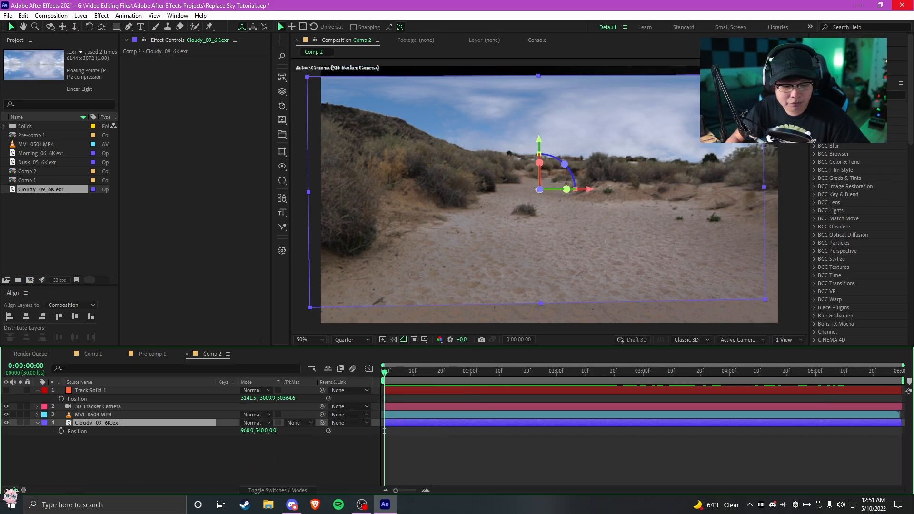
pyautogui.click(6, 491)
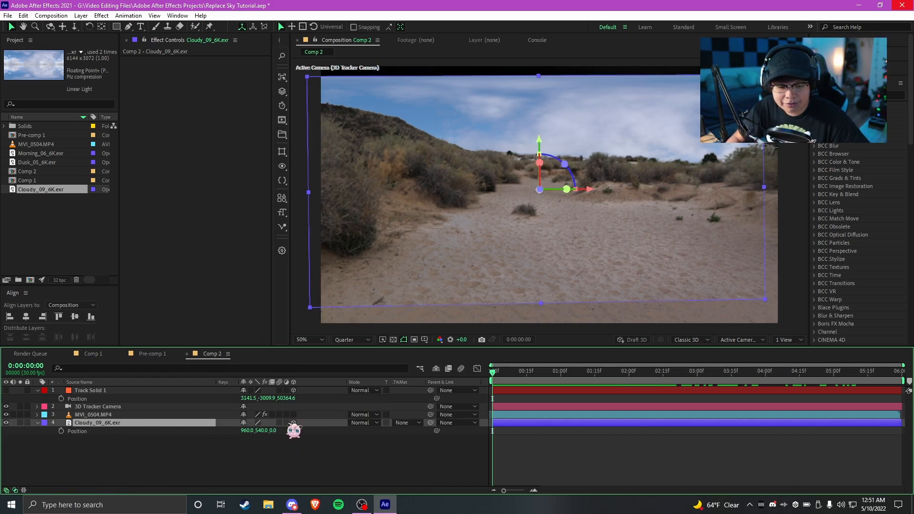
# Copy Track Solid 1's position values 3141.5, -3009.9, 50364.6 into the Cloudy_09_6K.exr layer's Position
pyautogui.click(254, 398)
pyautogui.hotkey('ctrl', 'c')
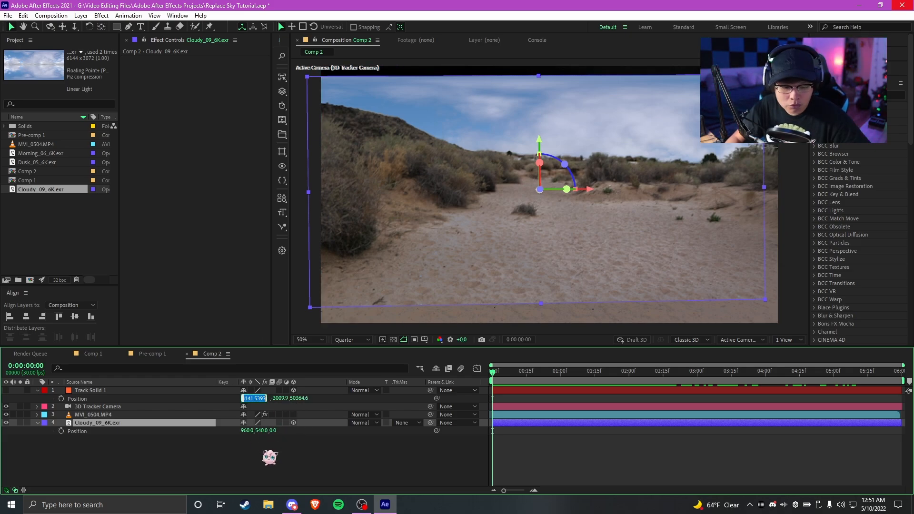
pyautogui.click(245, 431)
pyautogui.hotkey('ctrl', 'v')
pyautogui.click(265, 449)
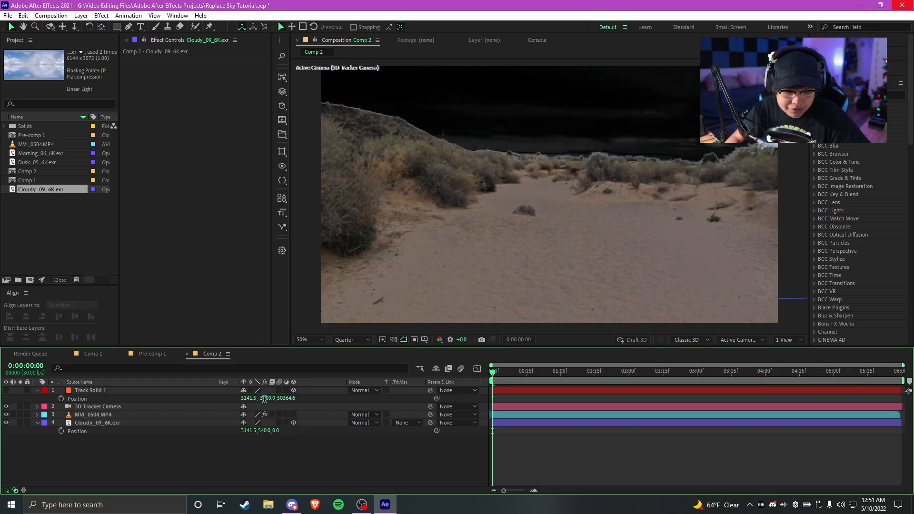
pyautogui.hotkey('ctrl', 'c')
pyautogui.click(265, 431)
pyautogui.hotkey('ctrl', 'v')
pyautogui.click(292, 398)
pyautogui.hotkey('ctrl', 'c')
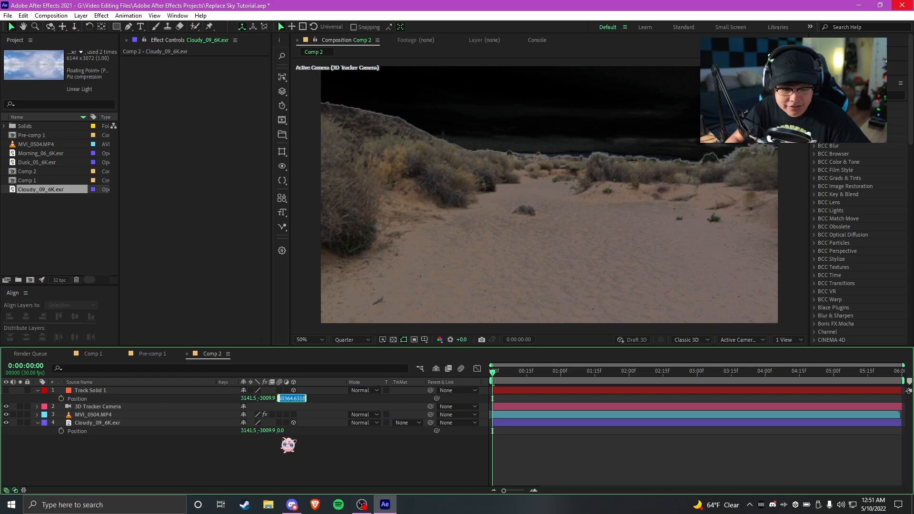
pyautogui.click(286, 430)
pyautogui.hotkey('ctrl', 'v')
pyautogui.click(287, 455)
# Scale the Cloudy_09_6K.exr layer up to 1104% so it extends past the frame edges at 0:00:01:15
pyautogui.click(80, 390)
pyautogui.click(119, 424)
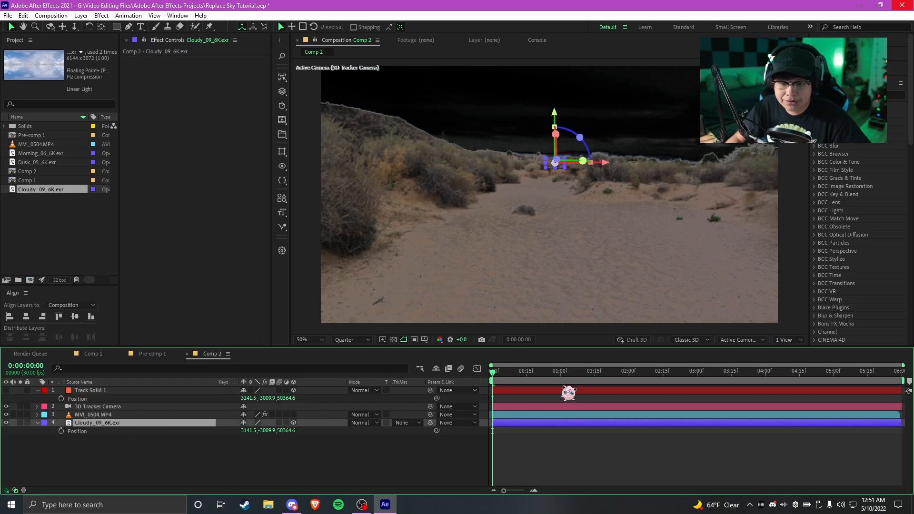
pyautogui.press('s')
pyautogui.moveTo(273, 434); pyautogui.dragTo(685, 402)
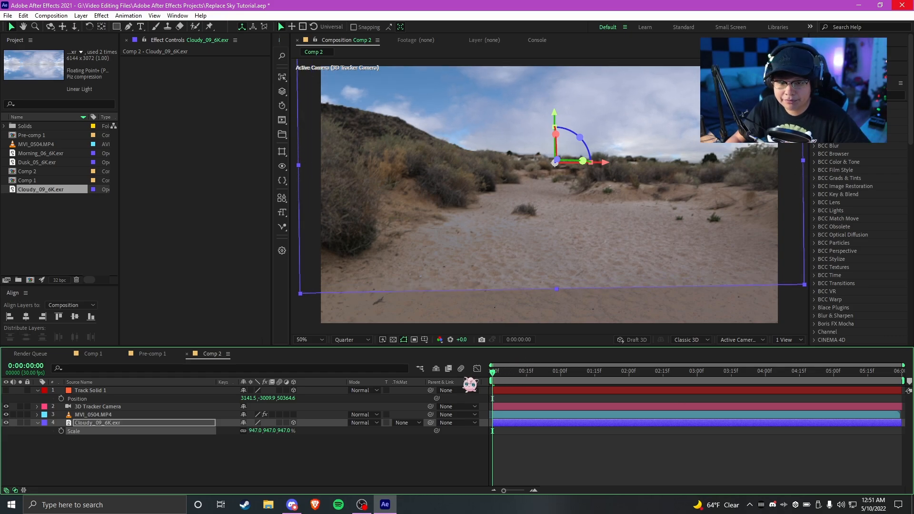
pyautogui.moveTo(493, 374); pyautogui.dragTo(595, 374)
pyautogui.press(',')
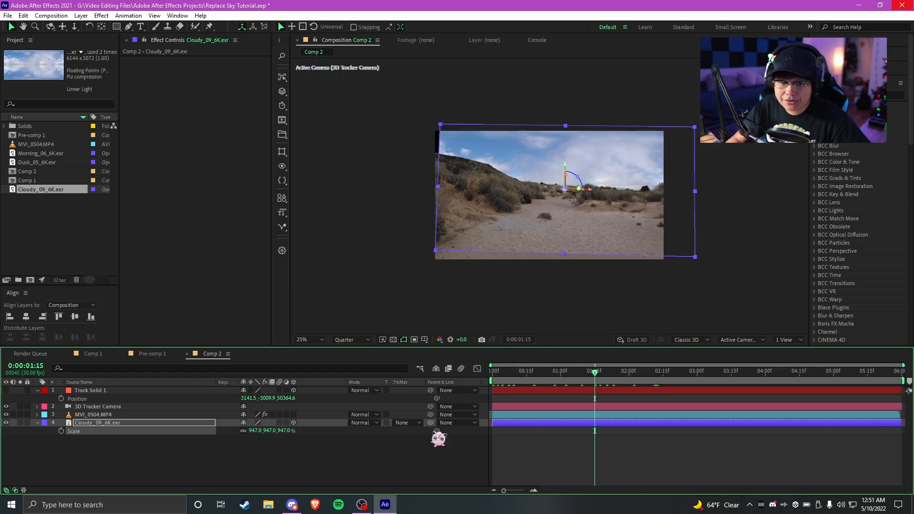
pyautogui.moveTo(280, 431); pyautogui.dragTo(364, 435)
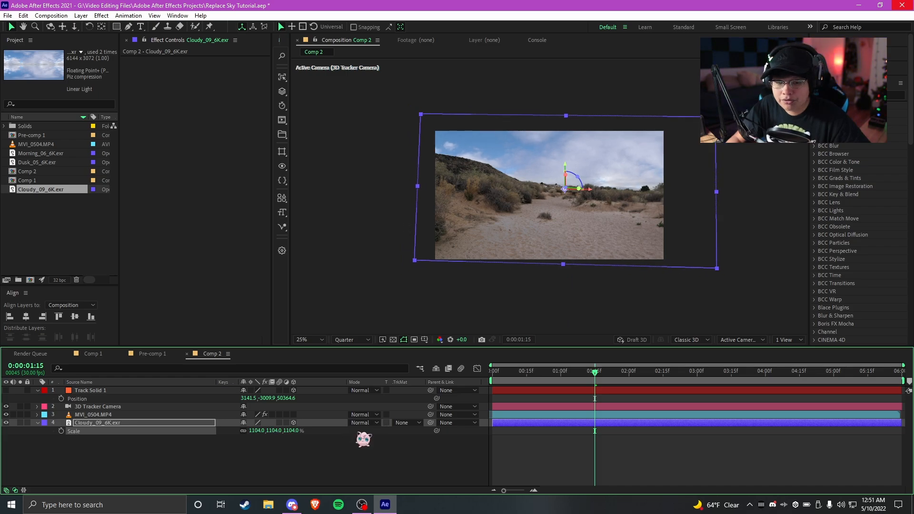
pyautogui.press('.')
pyautogui.press(',')
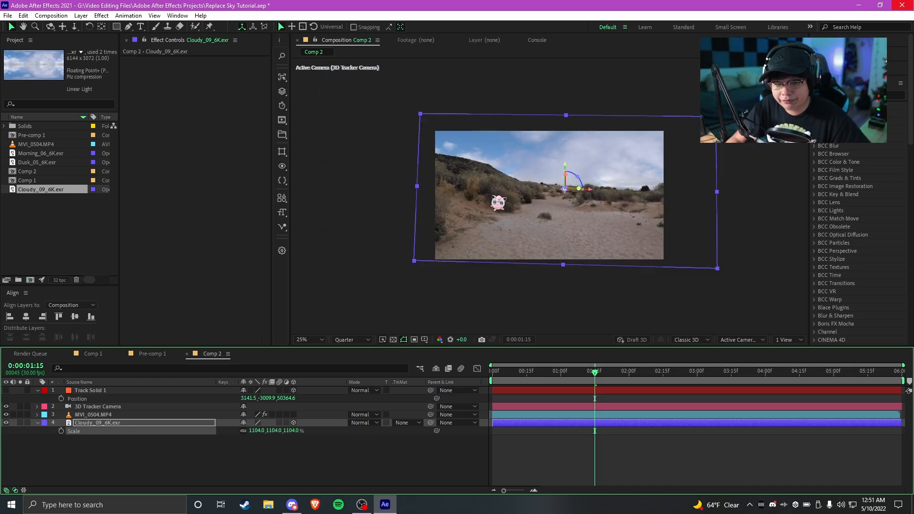
# Play and scrub through the composition to check how the enlarged sky follows the tracked camera
pyautogui.scroll(2, 434, 164)
pyautogui.moveTo(541, 376); pyautogui.dragTo(628, 395)
pyautogui.moveTo(575, 126); pyautogui.dragTo(575, 121)
pyautogui.press('space')
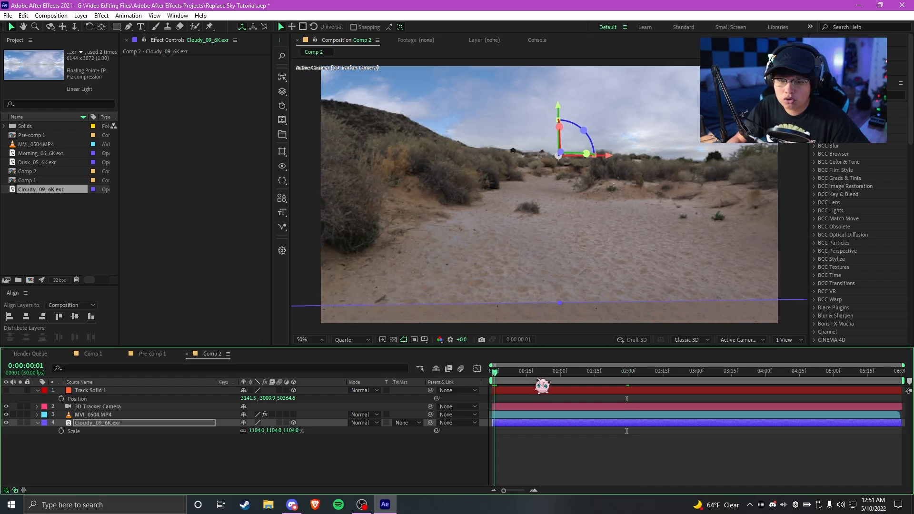
pyautogui.moveTo(795, 373); pyautogui.dragTo(635, 388)
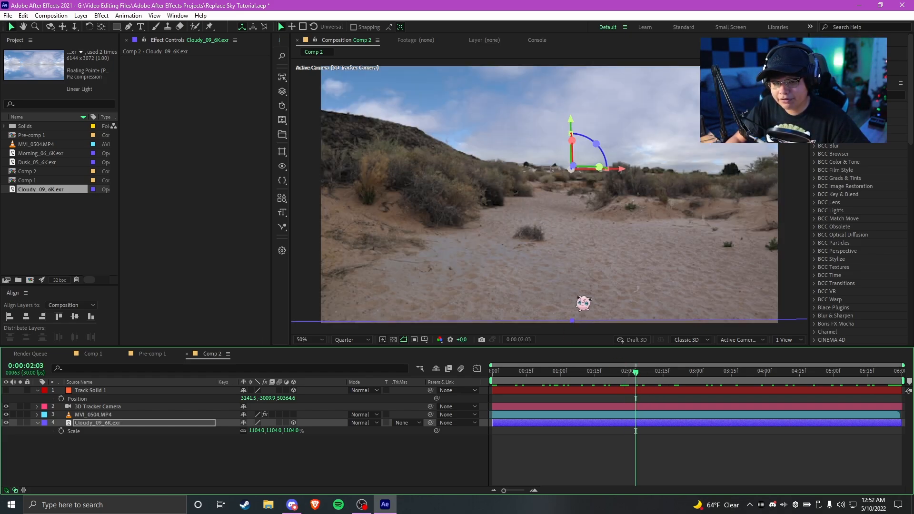
# Solo the MVI_0504.MP4 layer and compare its keyed and original ground and sky, restoring all layers at the end
pyautogui.hotkey('ctrl', 'Up')
pyautogui.click(20, 415)
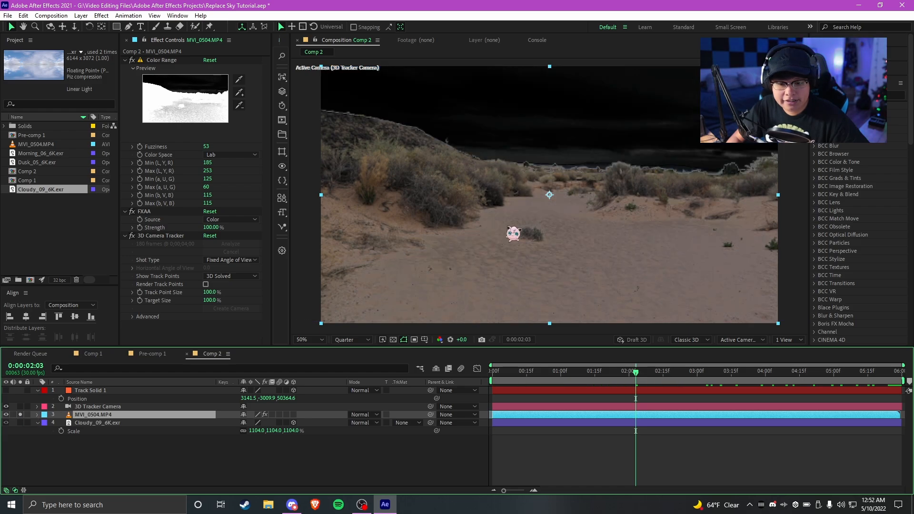
pyautogui.click(137, 63)
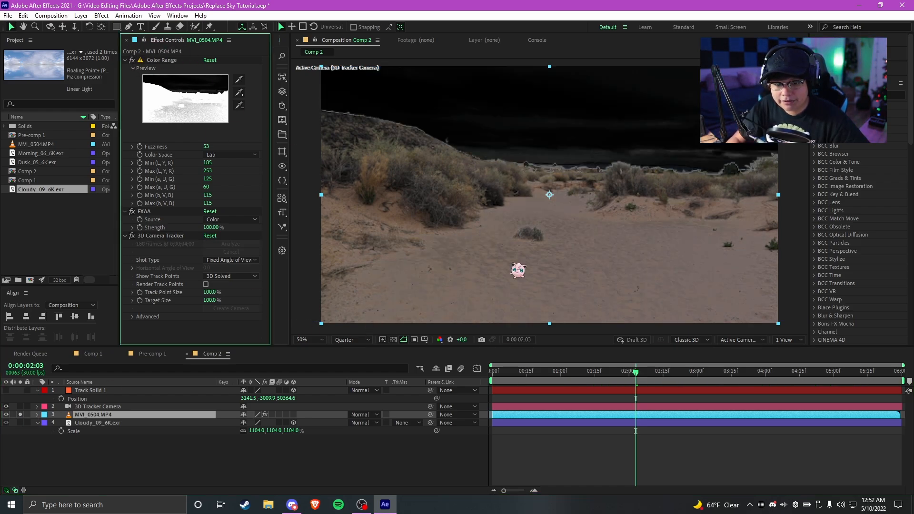
pyautogui.click(86, 423)
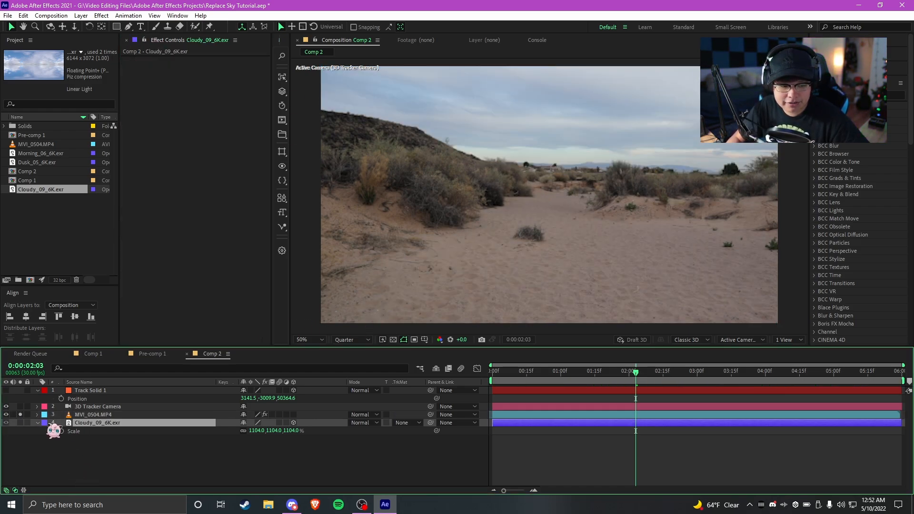
pyautogui.click(20, 415)
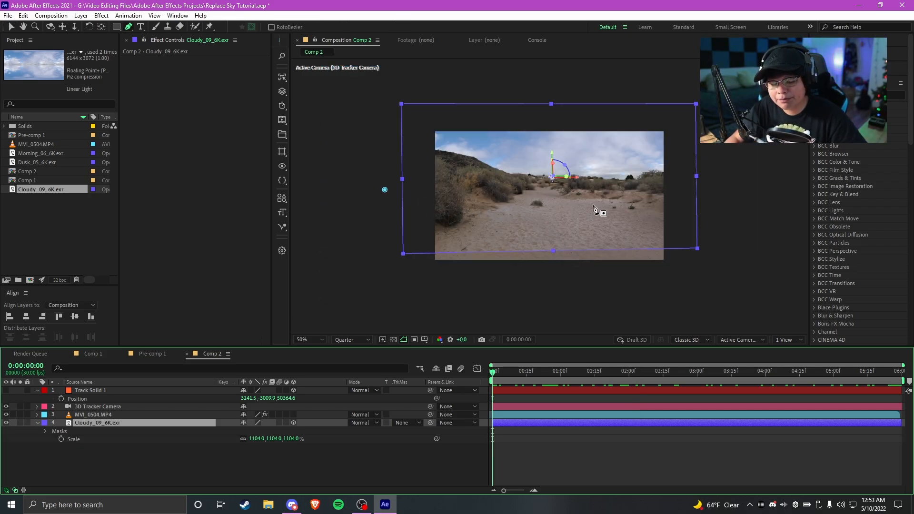
# Draw a closed four-corner Pen mask on the Cloudy_09_6K.exr layer, enclosing the sky down to about mid-frame
pyautogui.scroll(-1, 599, 224)
pyautogui.click(713, 200)
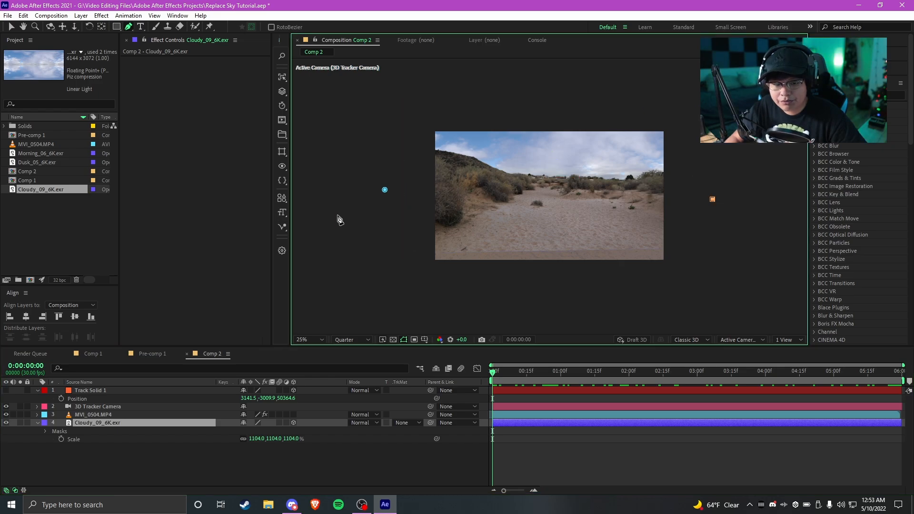
pyautogui.moveTo(337, 216); pyautogui.dragTo(339, 203)
pyautogui.click(714, 93)
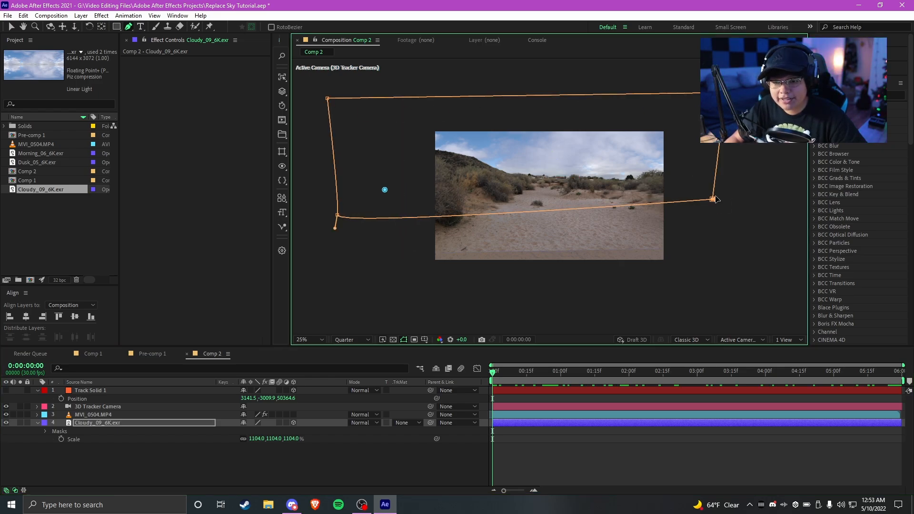
pyautogui.click(713, 199)
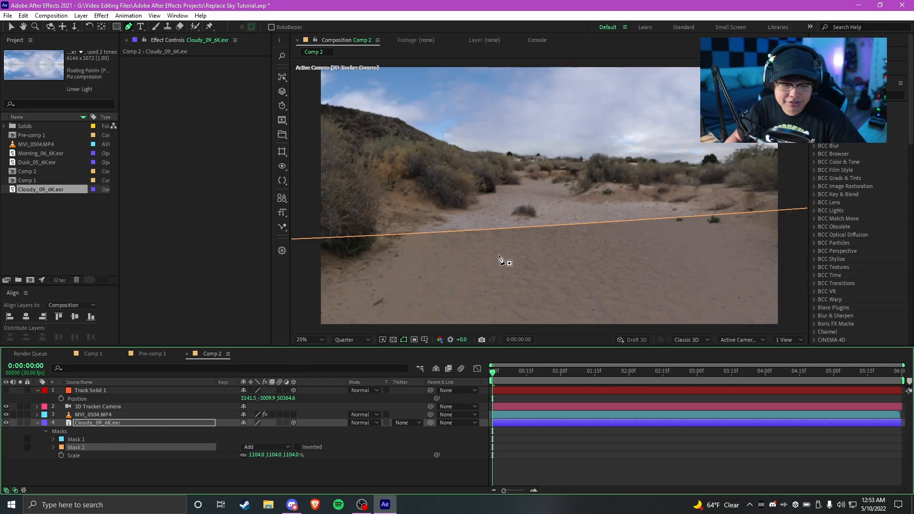
# Set Mask 2's feather to 320 pixels and reshape its lower corners so the bottom edge sits closer to the horizon
pyautogui.scroll(-1, 501, 259)
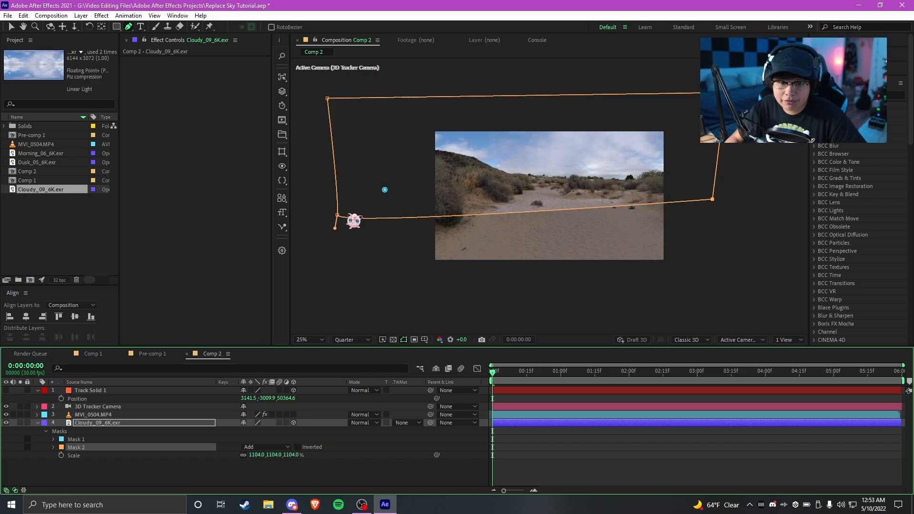
pyautogui.click(55, 447)
pyautogui.moveTo(255, 464); pyautogui.dragTo(370, 456)
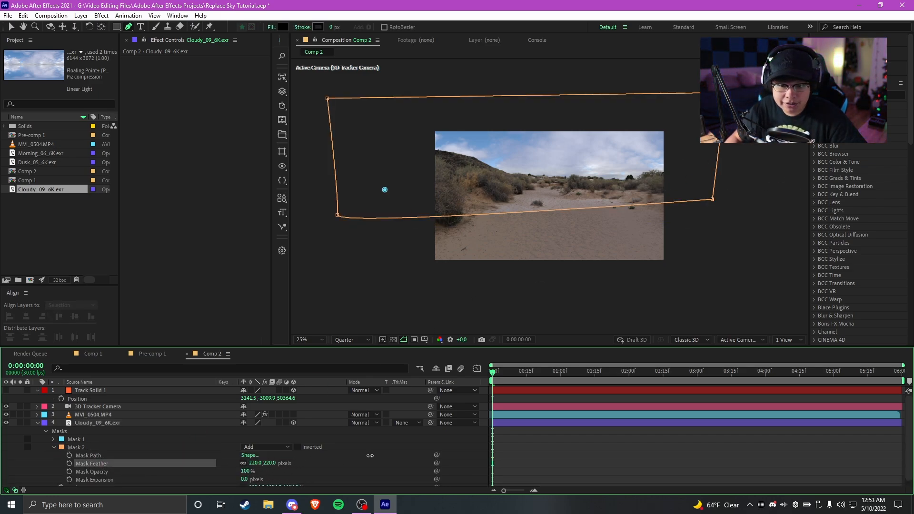
pyautogui.moveTo(339, 217); pyautogui.dragTo(338, 166)
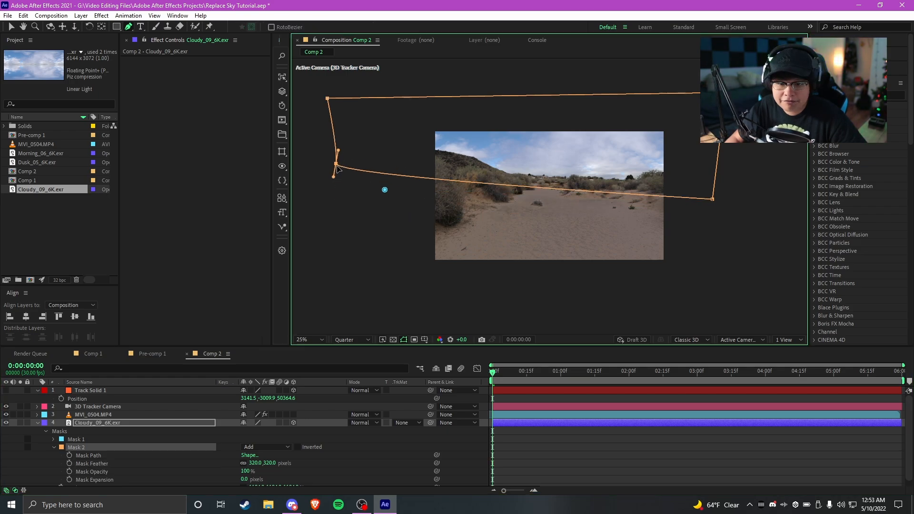
pyautogui.moveTo(712, 199)
pyautogui.mouseDown()
pyautogui.moveTo(722, 188)
pyautogui.moveTo(718, 198)
pyautogui.mouseUp()
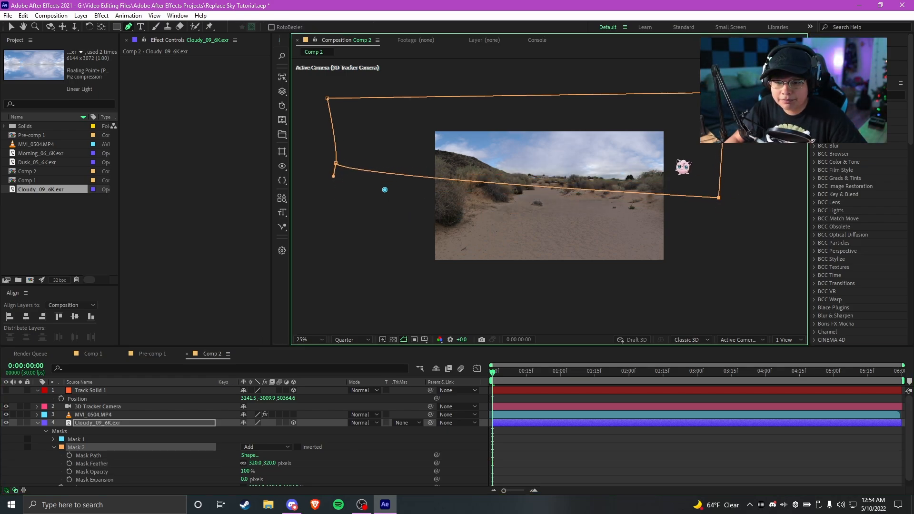
# Preview the masked sky through the timeline and collapse the Cloudy_09_6K.exr layer's properties, returning to the Selection tool
pyautogui.scroll(2, 677, 164)
pyautogui.moveTo(498, 384); pyautogui.dragTo(910, 371)
pyautogui.press('space')
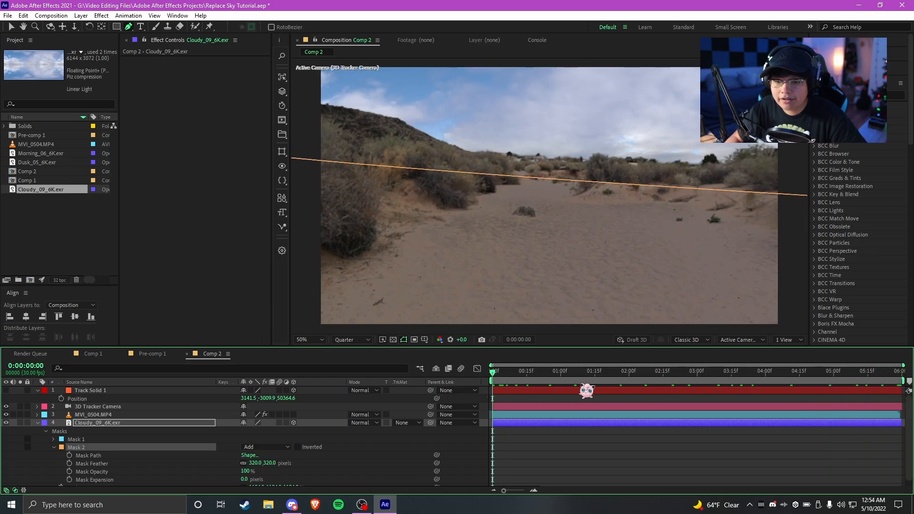
pyautogui.click(37, 423)
pyautogui.click(571, 451)
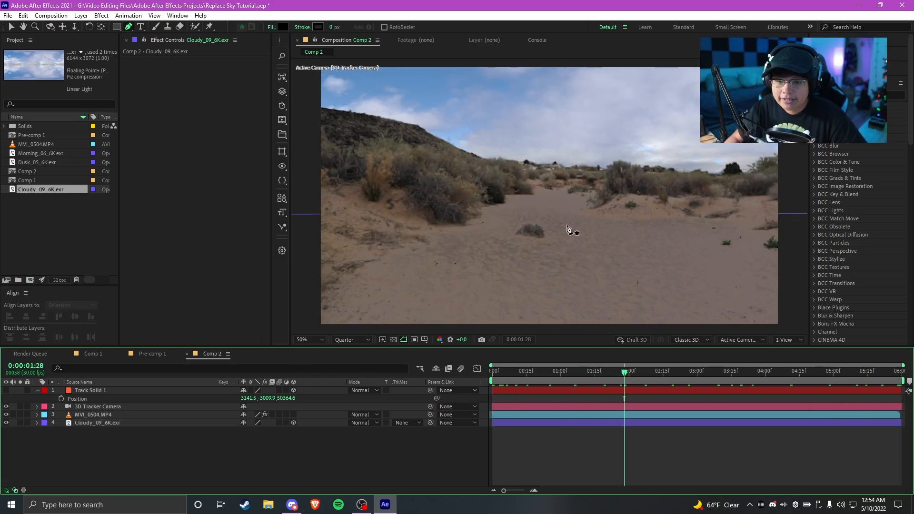
pyautogui.click(11, 26)
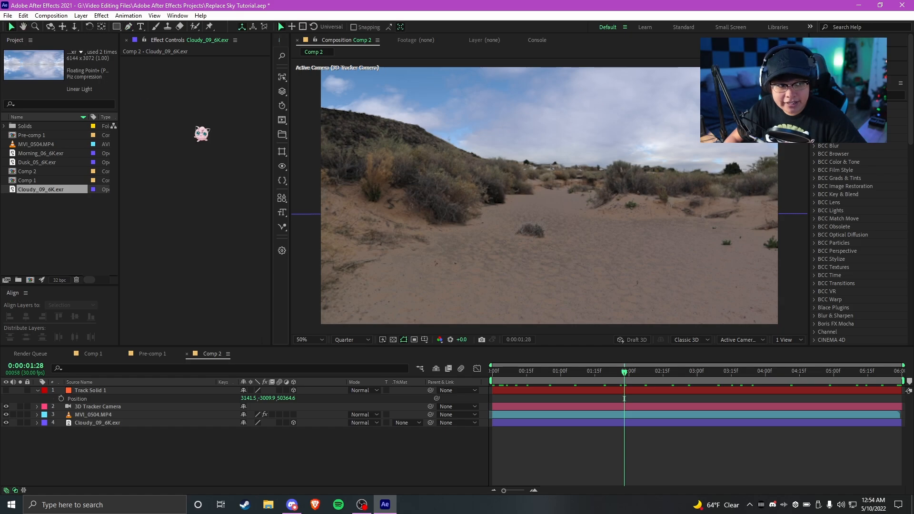
# Duplicate the MVI_0504.MP4 layer and place the copy beneath the Cloudy_09_6K.exr layer
pyautogui.click(534, 237)
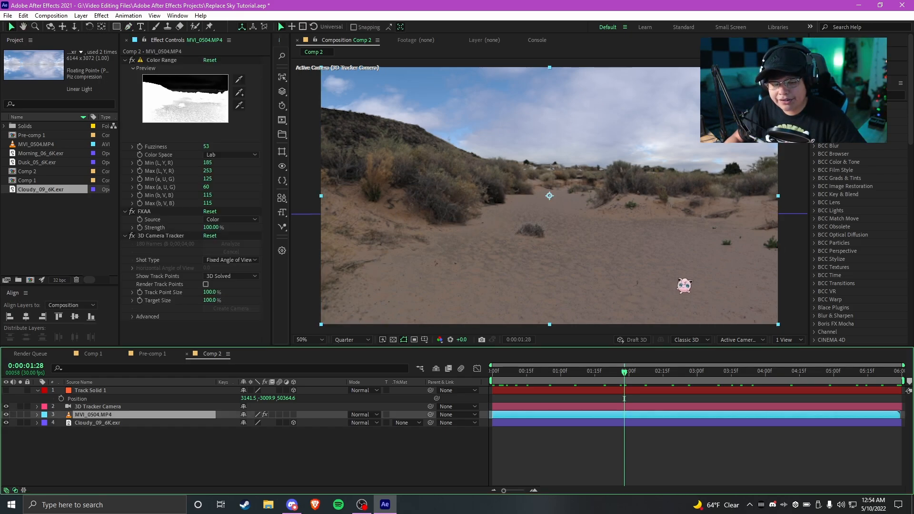
pyautogui.click(95, 408)
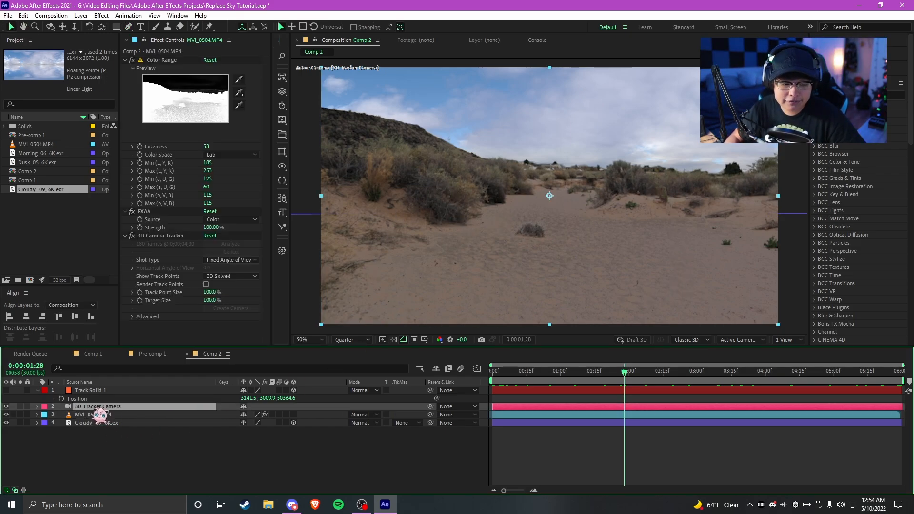
pyautogui.click(95, 415)
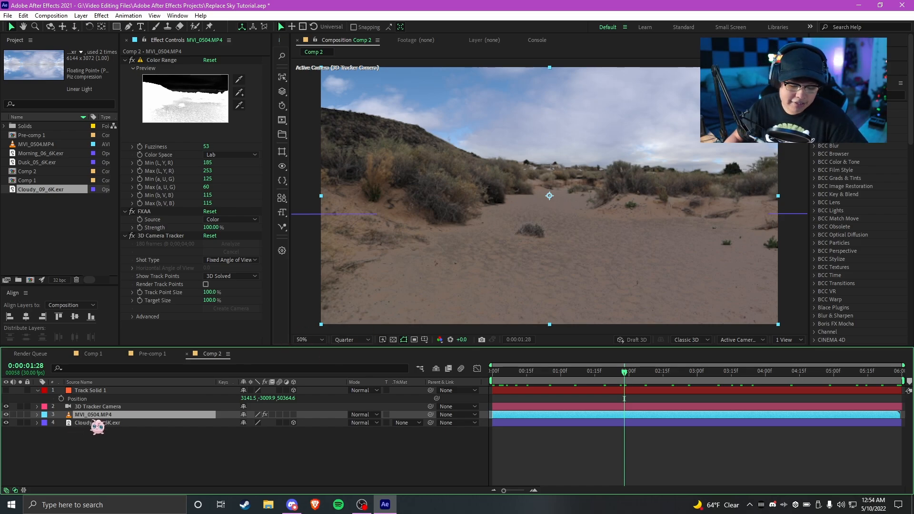
pyautogui.hotkey('ctrl', 'd')
pyautogui.moveTo(97, 415); pyautogui.dragTo(95, 437)
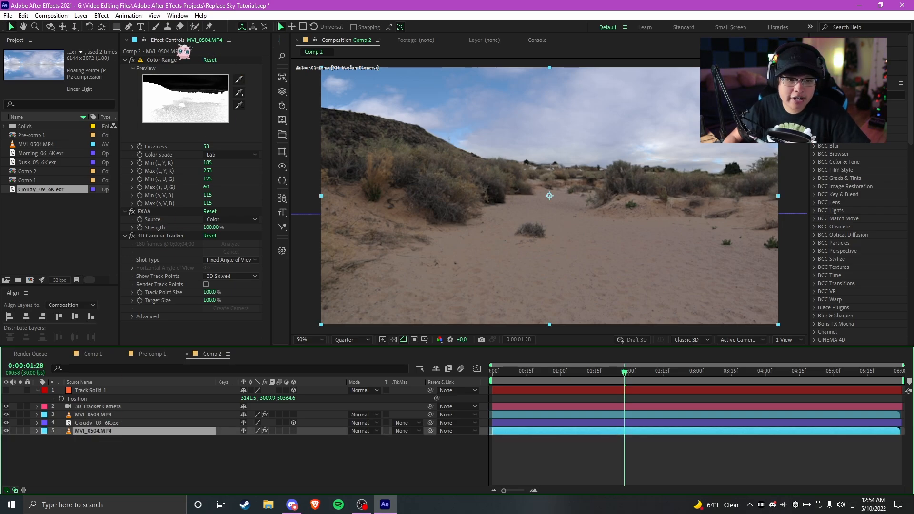
# Delete the Color Range, FXAA and 3D Camera Tracker effects from the bottom MVI_0504.MP4 copy
pyautogui.click(162, 60)
pyautogui.press('Delete')
pyautogui.press('Delete')
pyautogui.click(162, 61)
pyautogui.press('Delete')
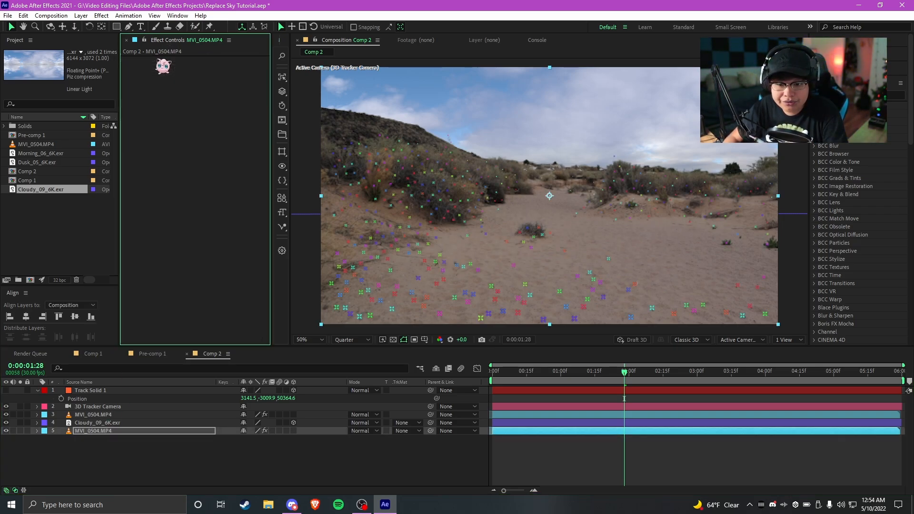
pyautogui.click(56, 450)
# Toggle the bottom MVI_0504.MP4 copy off and back on to compare the sand's appearance up close
pyautogui.click(51, 432)
pyautogui.click(6, 431)
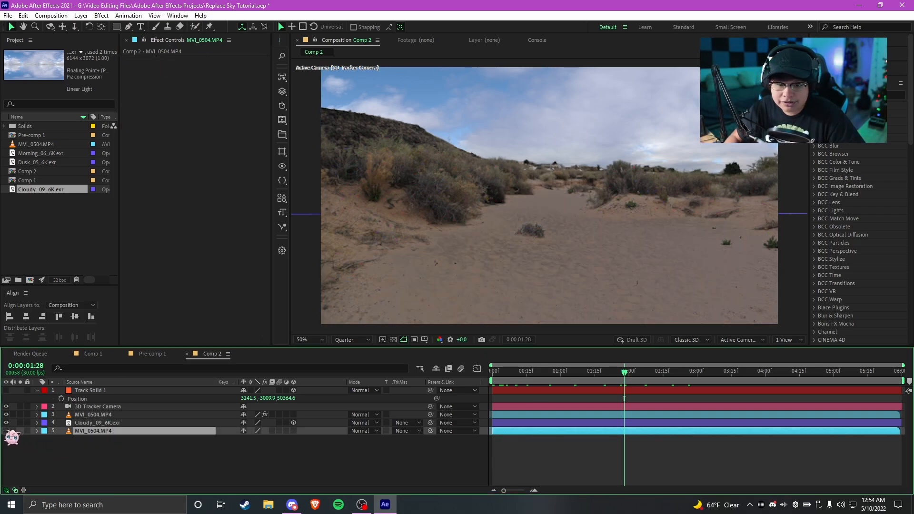
pyautogui.scroll(1, 715, 274)
pyautogui.moveTo(559, 309); pyautogui.dragTo(531, 229)
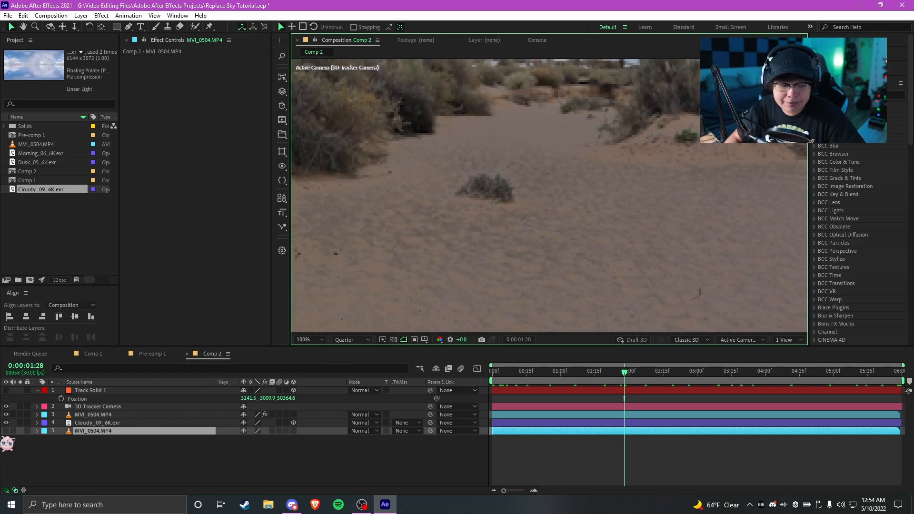
pyautogui.click(5, 431)
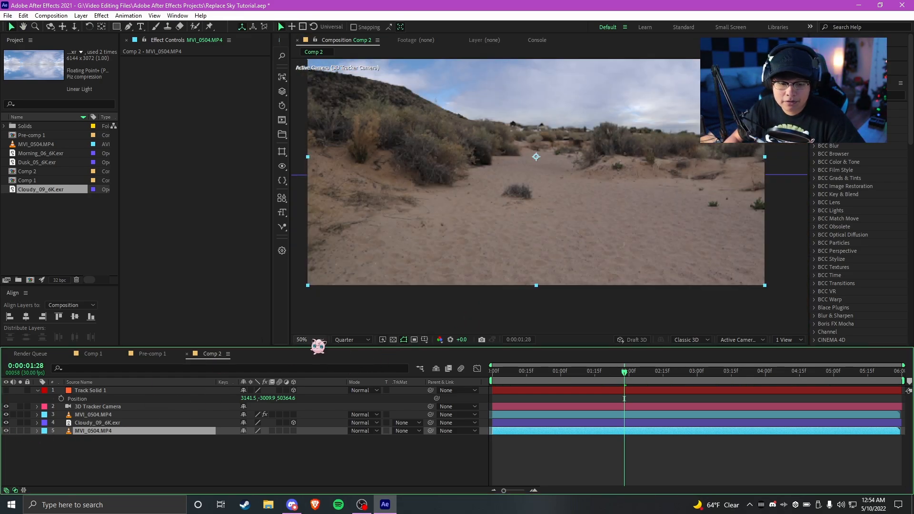
# Fit the composition in the viewer and play it from the first frame to review the sky replacement
pyautogui.click(314, 341)
pyautogui.click(331, 185)
pyautogui.click(571, 444)
pyautogui.press('Home')
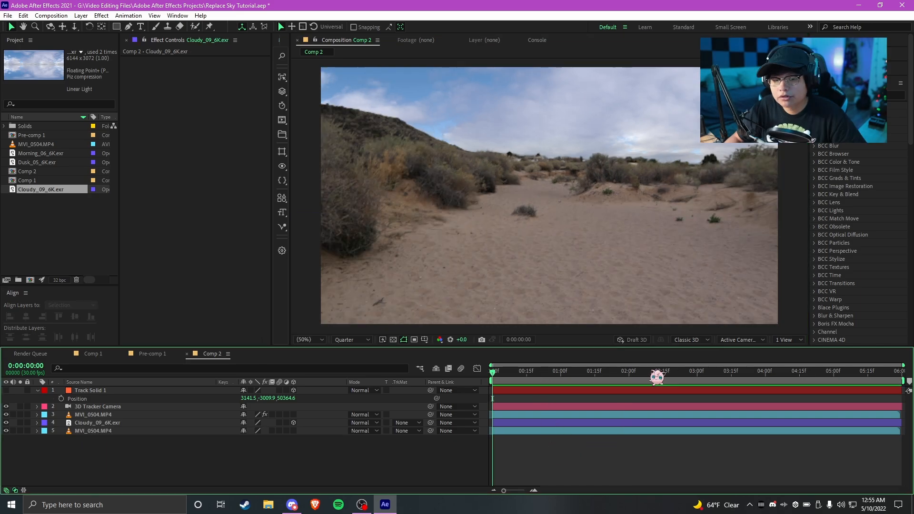
pyautogui.press('space')
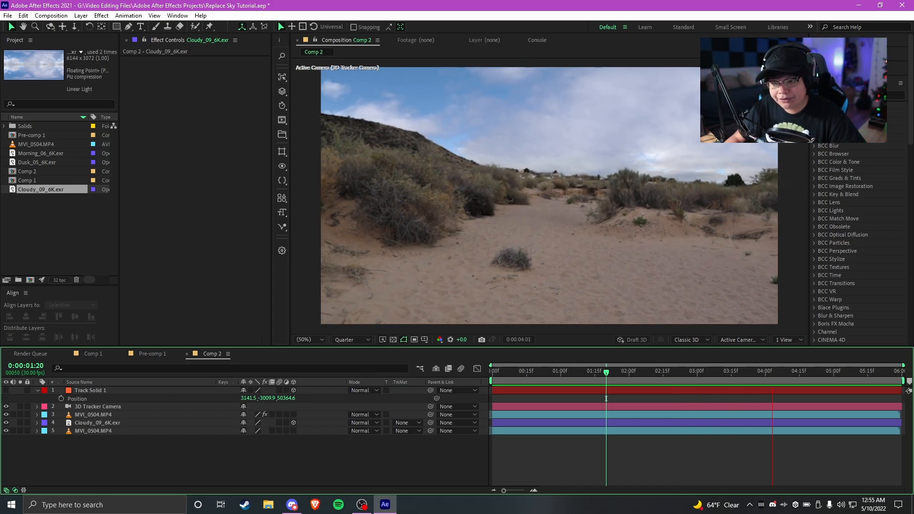
pyautogui.moveTo(615, 374); pyautogui.dragTo(615, 384)
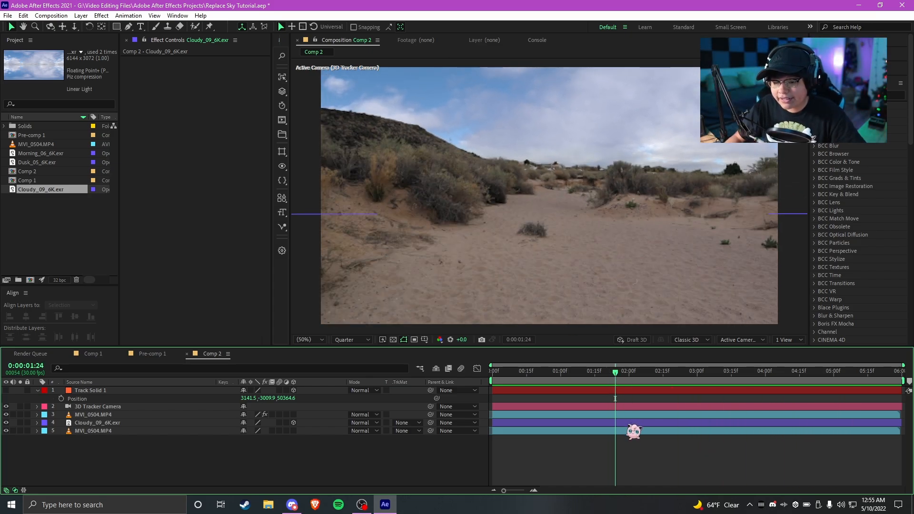
# Apply the Lumetri Color effect to the Cloudy_09_6K.exr layer
pyautogui.click(630, 424)
pyautogui.hotkey('ctrl', 'space')
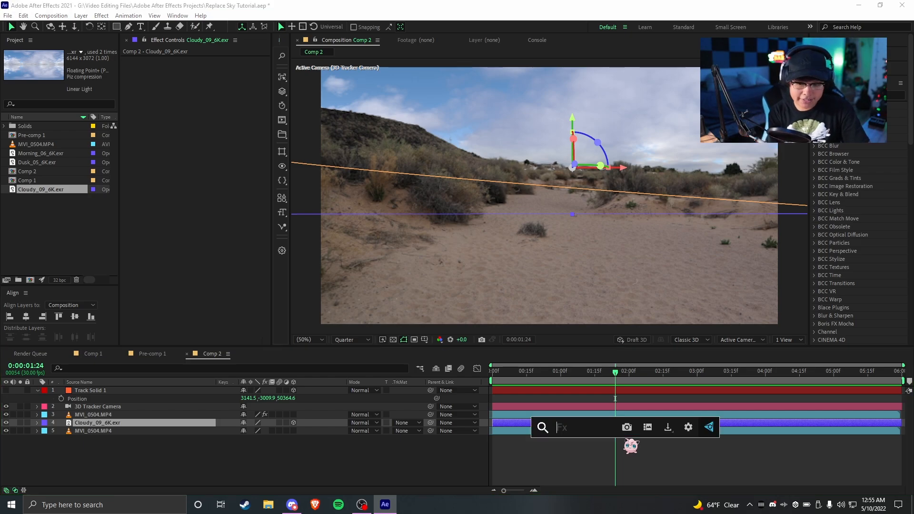
pyautogui.write('lumetri')
pyautogui.press('Return')
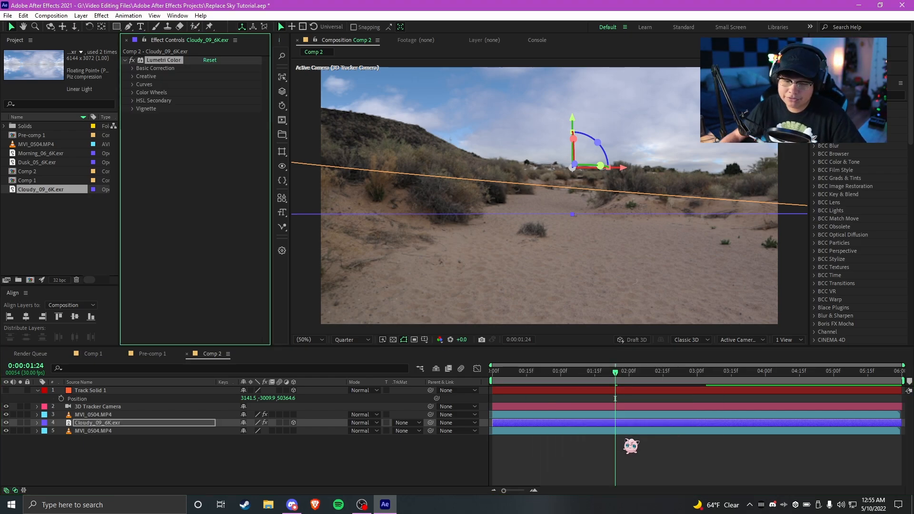
pyautogui.click(210, 261)
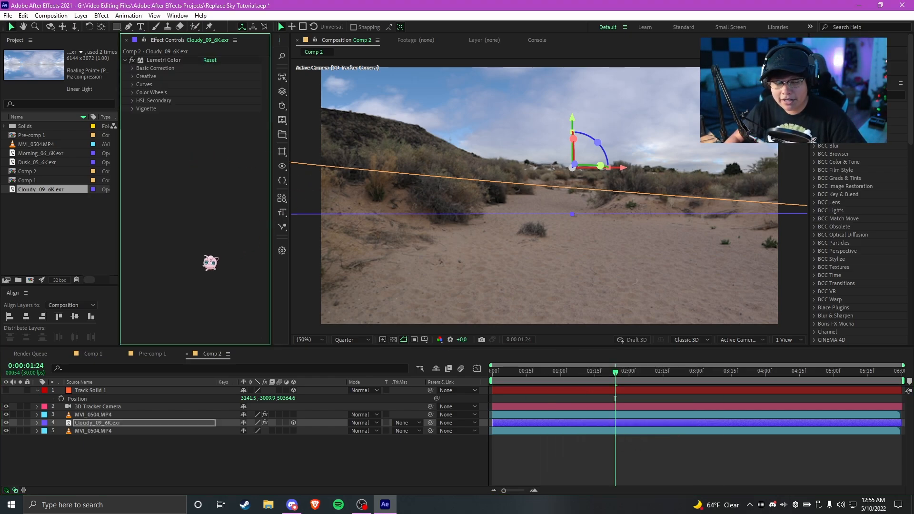
# In Lumetri Color's Basic Correction for the sky, set Exposure to 0.6, Highlights to -28 and Shadows to 43
pyautogui.click(134, 70)
pyautogui.moveTo(208, 133); pyautogui.dragTo(216, 129)
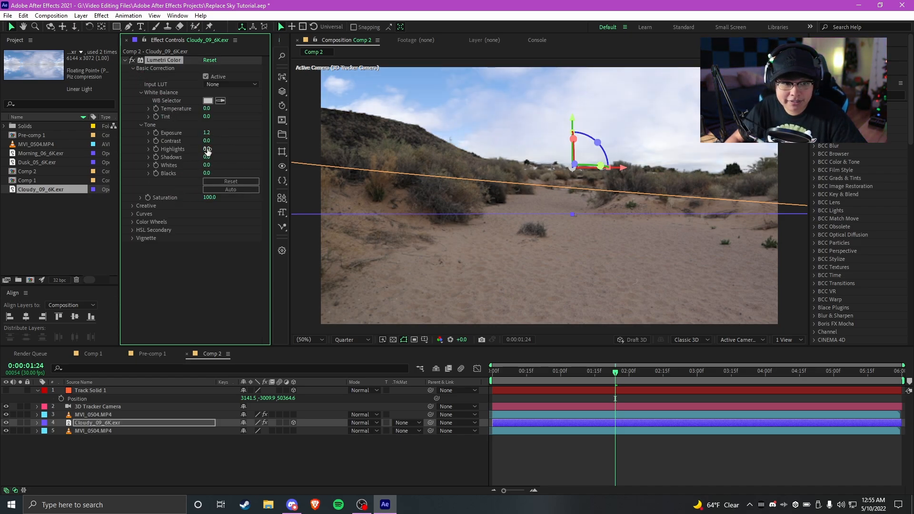
pyautogui.moveTo(218, 145); pyautogui.dragTo(180, 148)
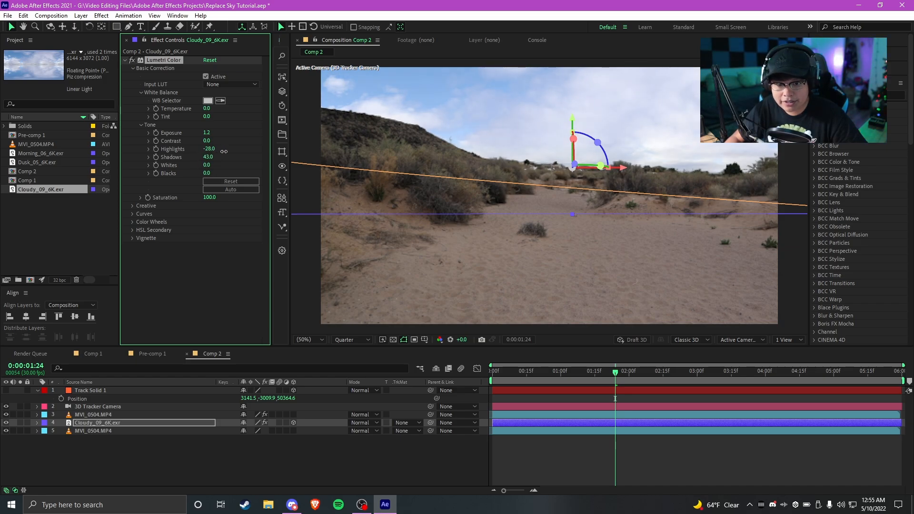
pyautogui.moveTo(205, 134); pyautogui.dragTo(206, 135)
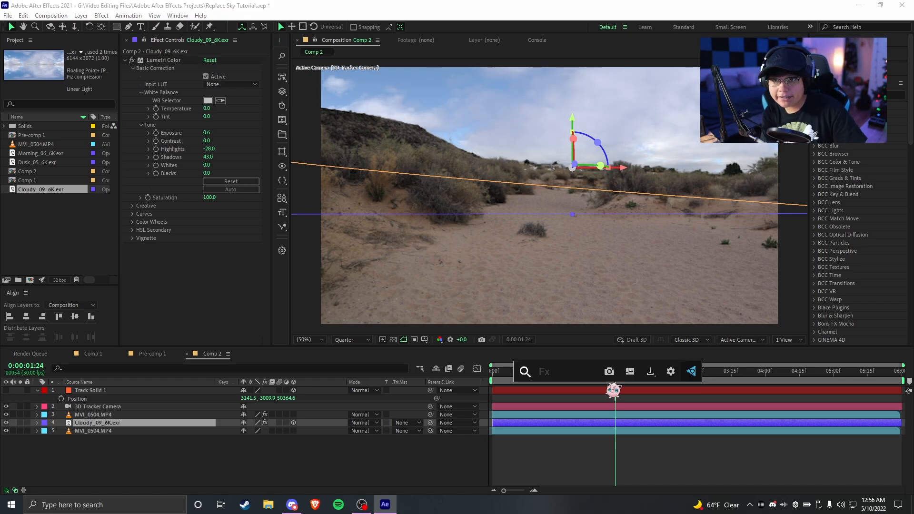
# Add the S_Tint effect to the Cloudy_09_6K.exr layer
pyautogui.write('tint')
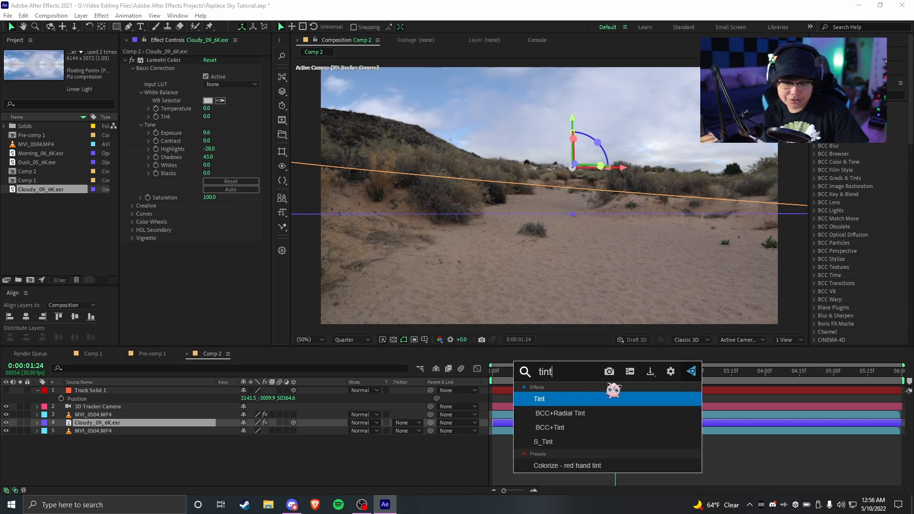
pyautogui.press('BackSpace')
pyautogui.press('BackSpace')
pyautogui.press('BackSpace')
pyautogui.press('BackSpace')
pyautogui.write('s_tint')
pyautogui.press('Return')
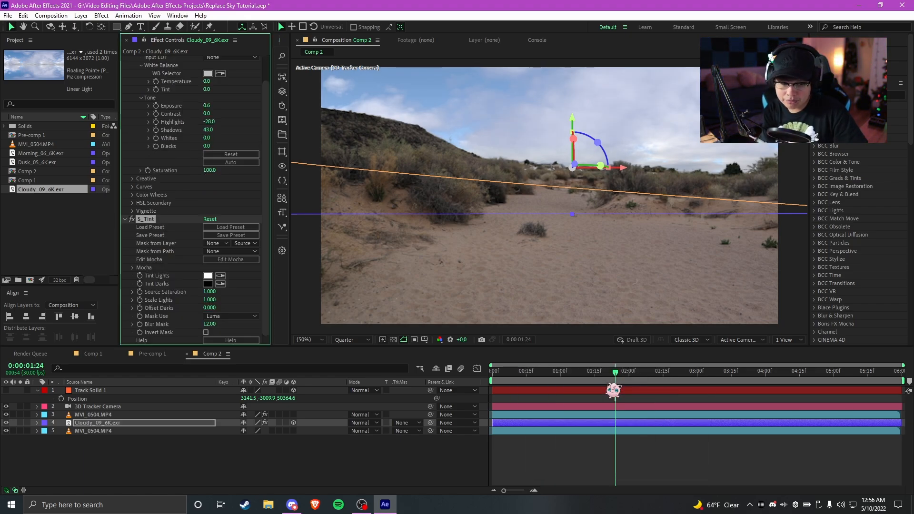
# Set S_Tint's Tint Lights to pale blue C7DCFF, Scale Lights to 1.190 and Offset Darks to 0.140
pyautogui.click(208, 276)
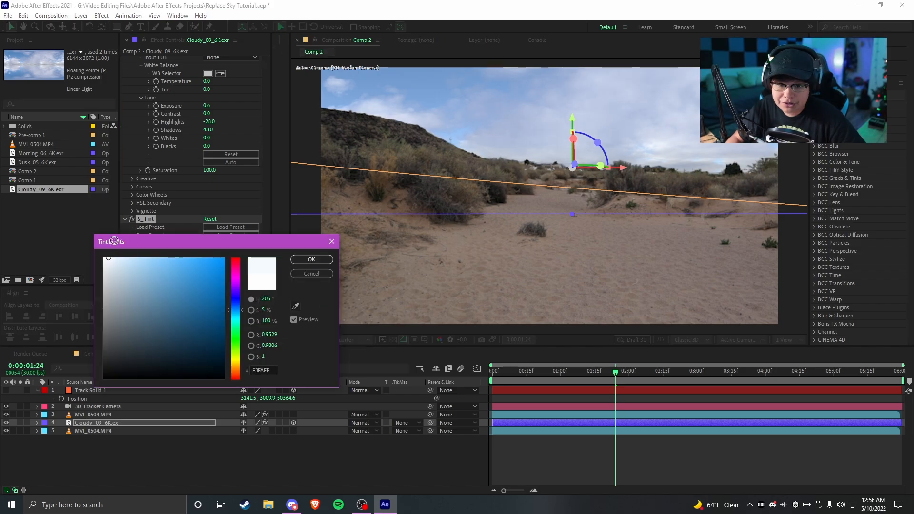
pyautogui.click(312, 259)
pyautogui.moveTo(215, 299); pyautogui.dragTo(215, 308)
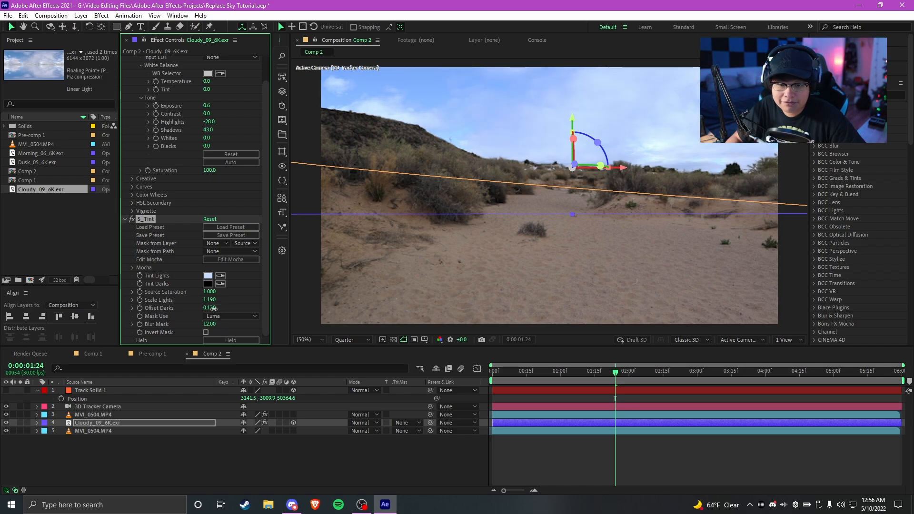
# Play the composition from the first frame and scrub back through it to review the tinted sky
pyautogui.click(576, 436)
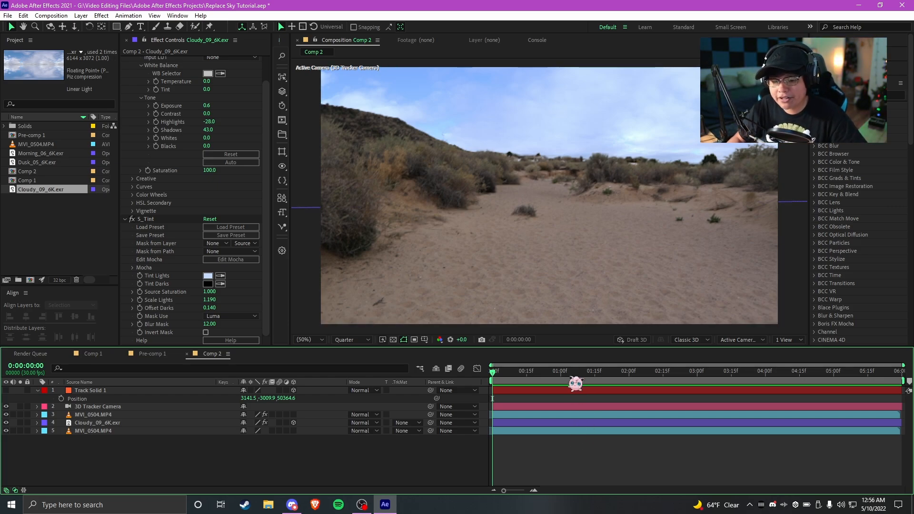
pyautogui.press('space')
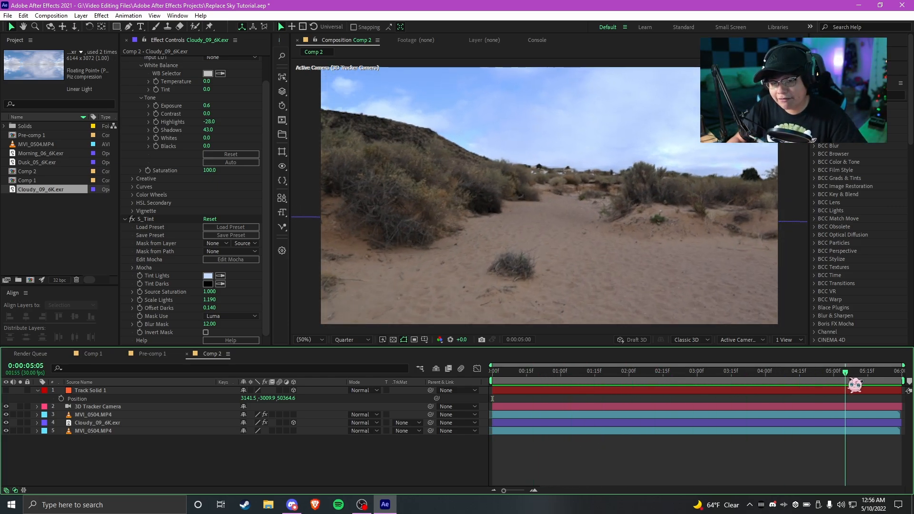
pyautogui.moveTo(849, 379); pyautogui.dragTo(709, 375)
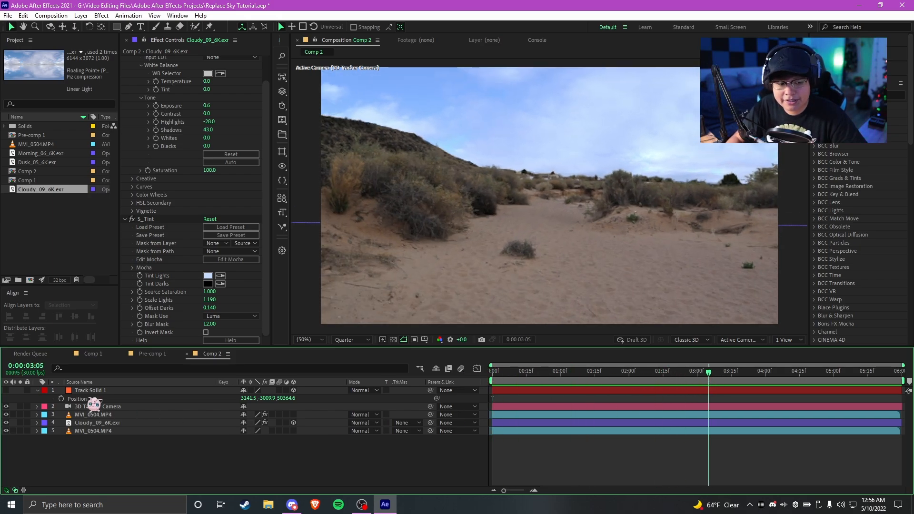
# Add a black solid above Track Solid 1, move to 0:00:01:18 and make the solid visible
pyautogui.click(58, 391)
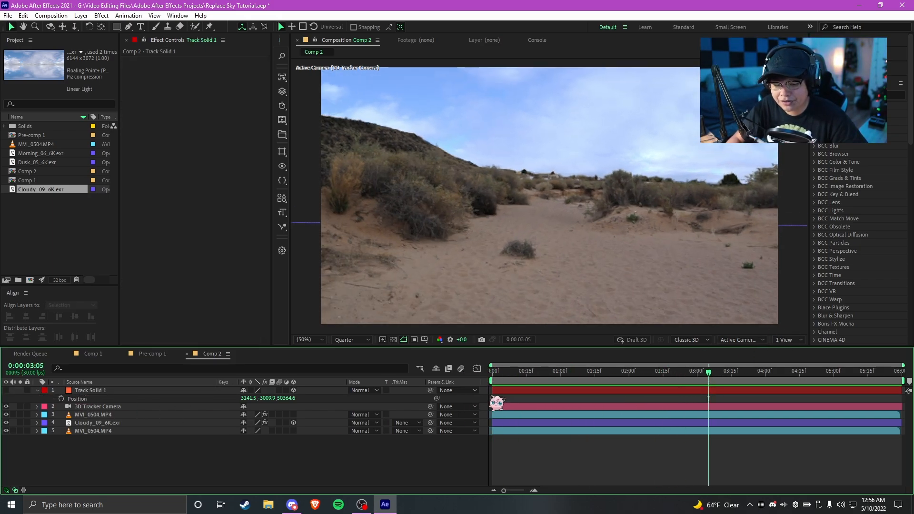
pyautogui.click(306, 392)
pyautogui.moveTo(591, 376)
pyautogui.mouseDown()
pyautogui.moveTo(430, 393)
pyautogui.moveTo(590, 376)
pyautogui.mouseUp()
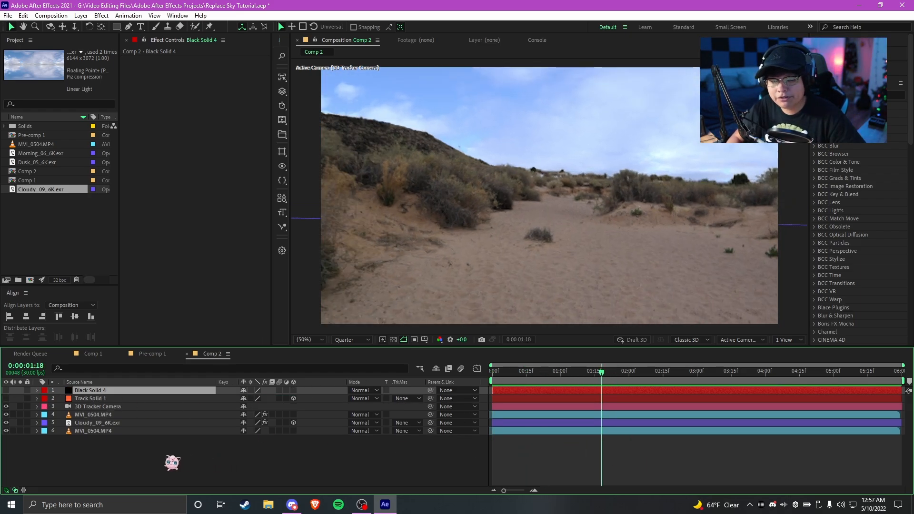
pyautogui.click(6, 390)
# Apply the Trapcode Horizon effect to the black solid
pyautogui.hotkey('ctrl', 'space')
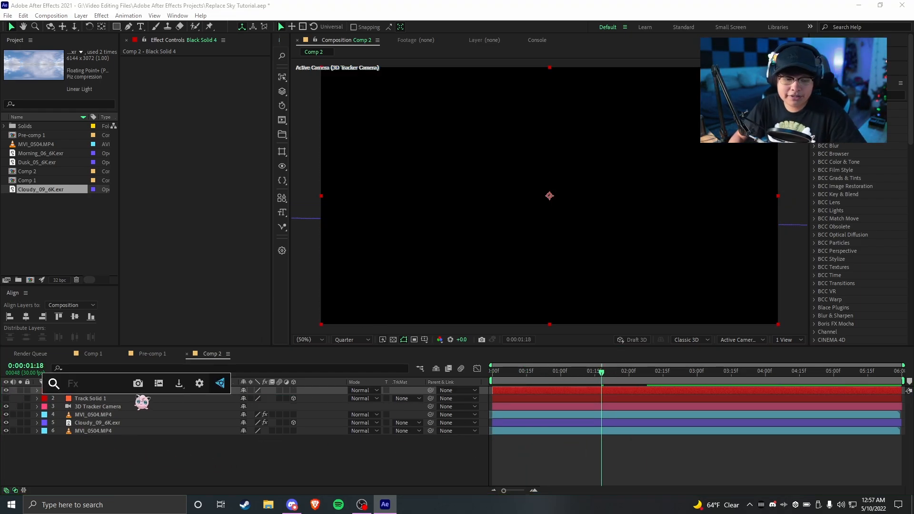
pyautogui.write('hor')
pyautogui.click(142, 402)
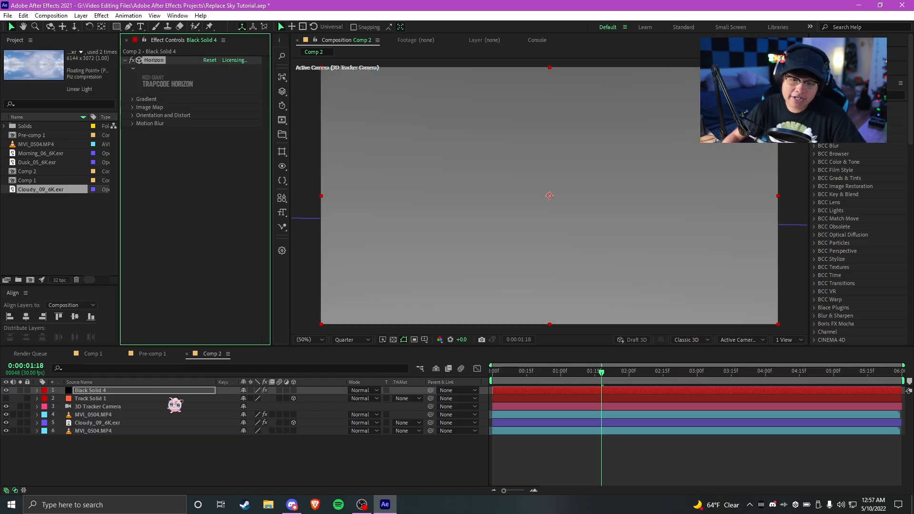
# Set Horizon's Image Map layer to Cloudy_09_6K.exr, using its Effects & Masks version as the source
pyautogui.click(134, 107)
pyautogui.click(215, 115)
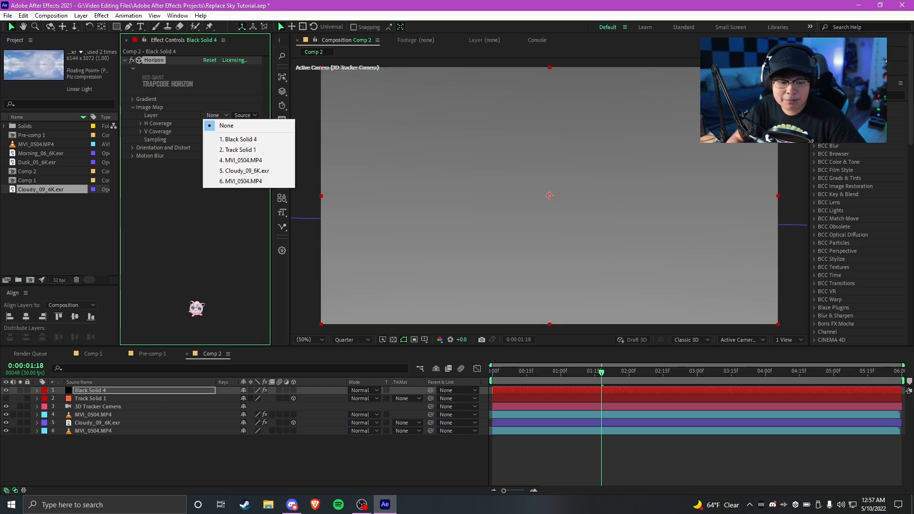
pyautogui.click(244, 172)
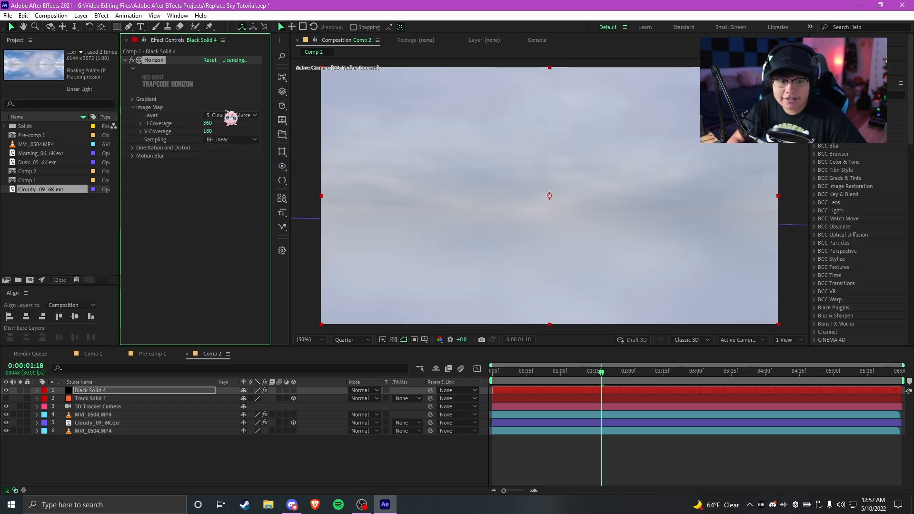
pyautogui.click(246, 115)
pyautogui.click(258, 148)
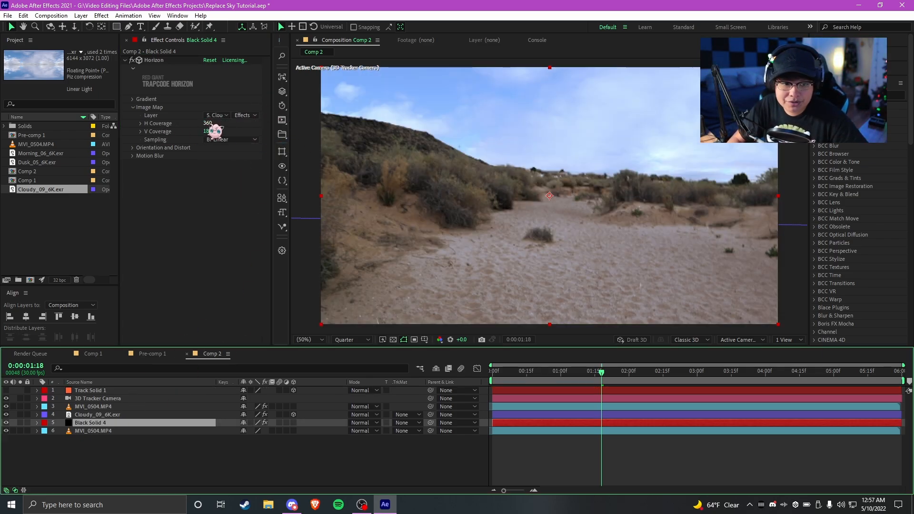
# Place the black solid beneath the Cloudy_09_6K.exr layer and reduce Horizon's H Coverage
pyautogui.moveTo(208, 123); pyautogui.dragTo(206, 124)
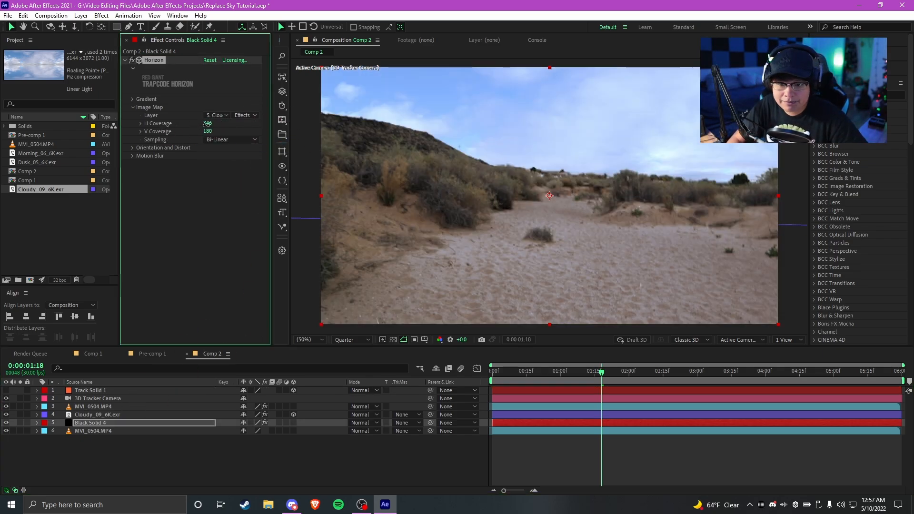